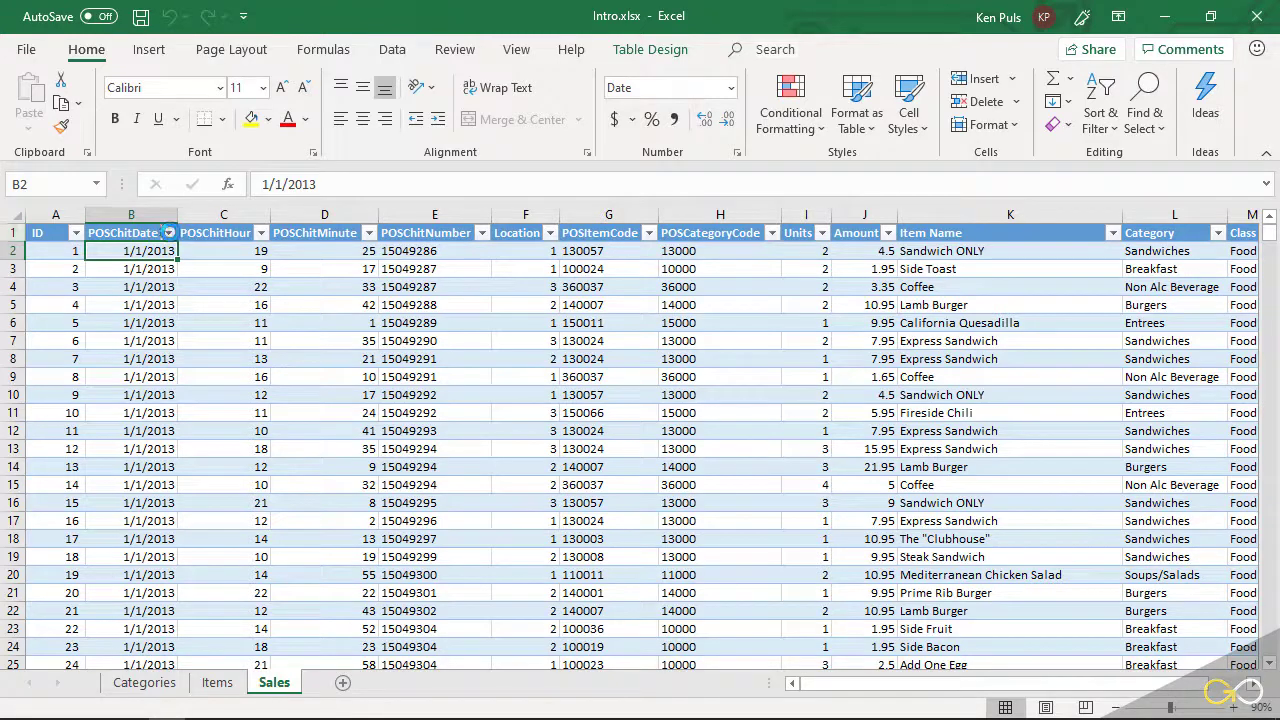
Check the POSChitDate years and the table's extent, then return to the header.
left_click(168, 232)
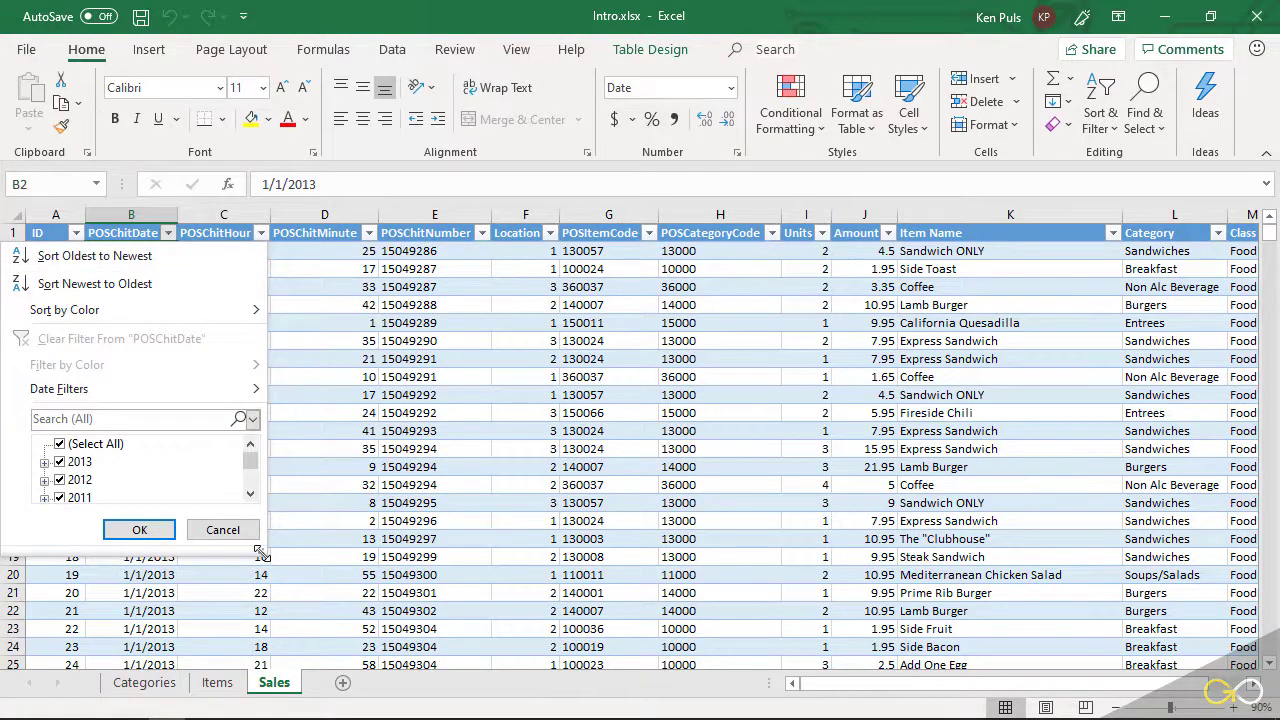
left_click_drag(260, 552, 260, 618)
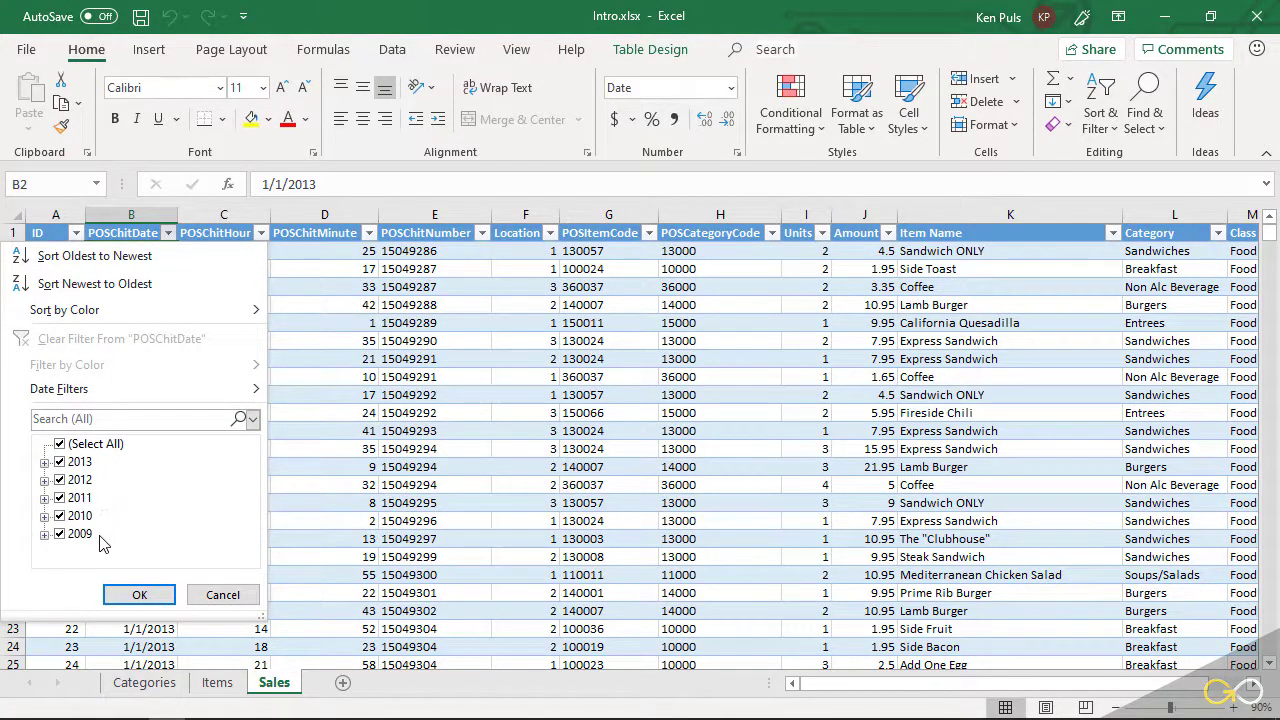
left_click(139, 594)
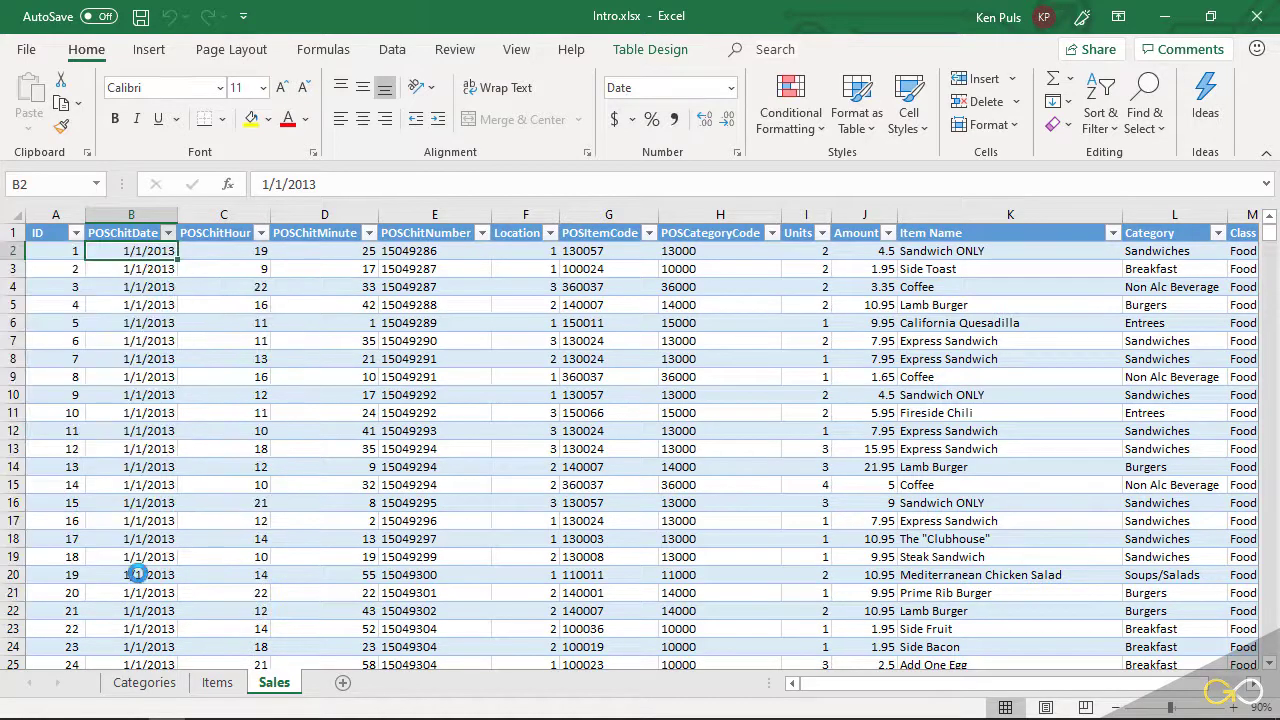
key("End")
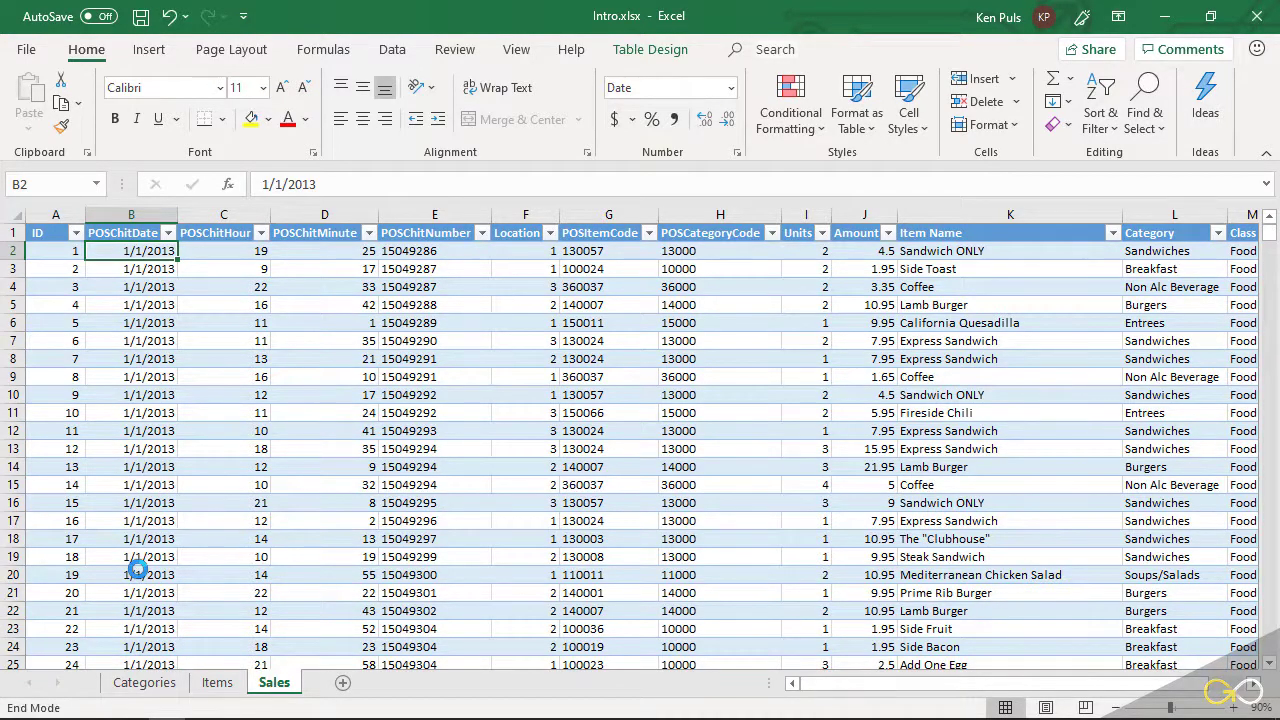
key("Down")
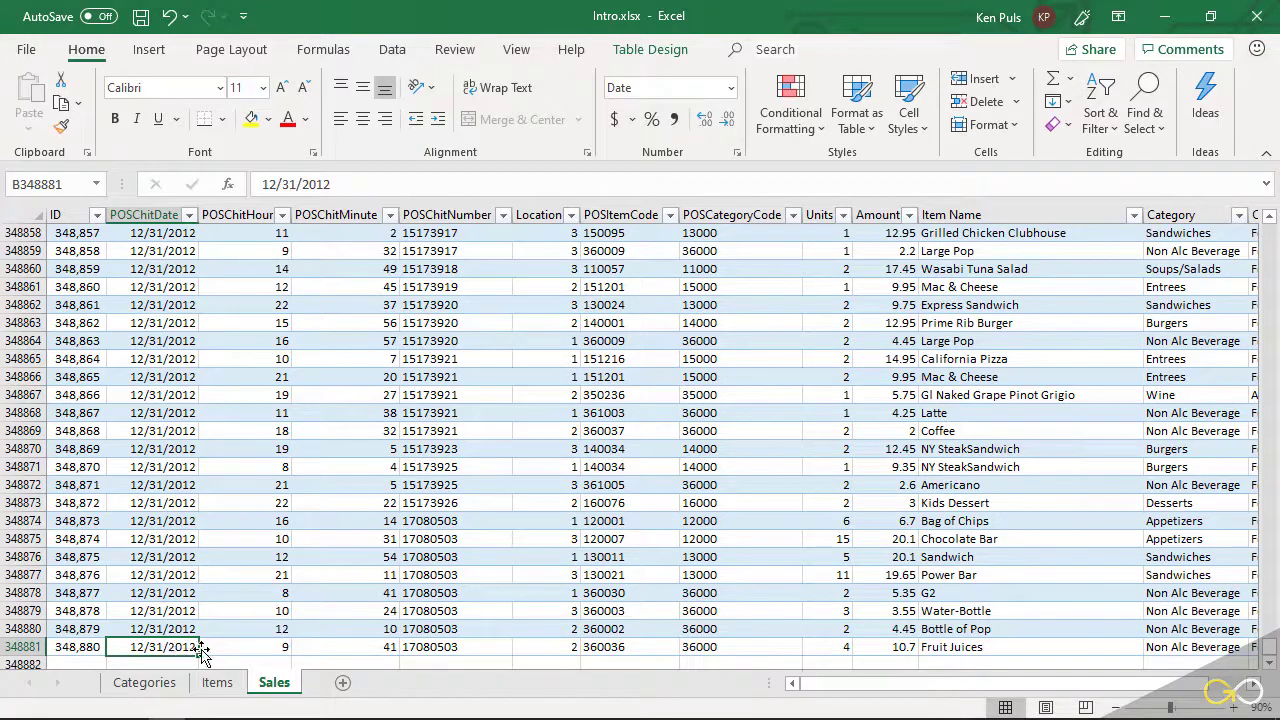
scroll(222, 604, "down", 1)
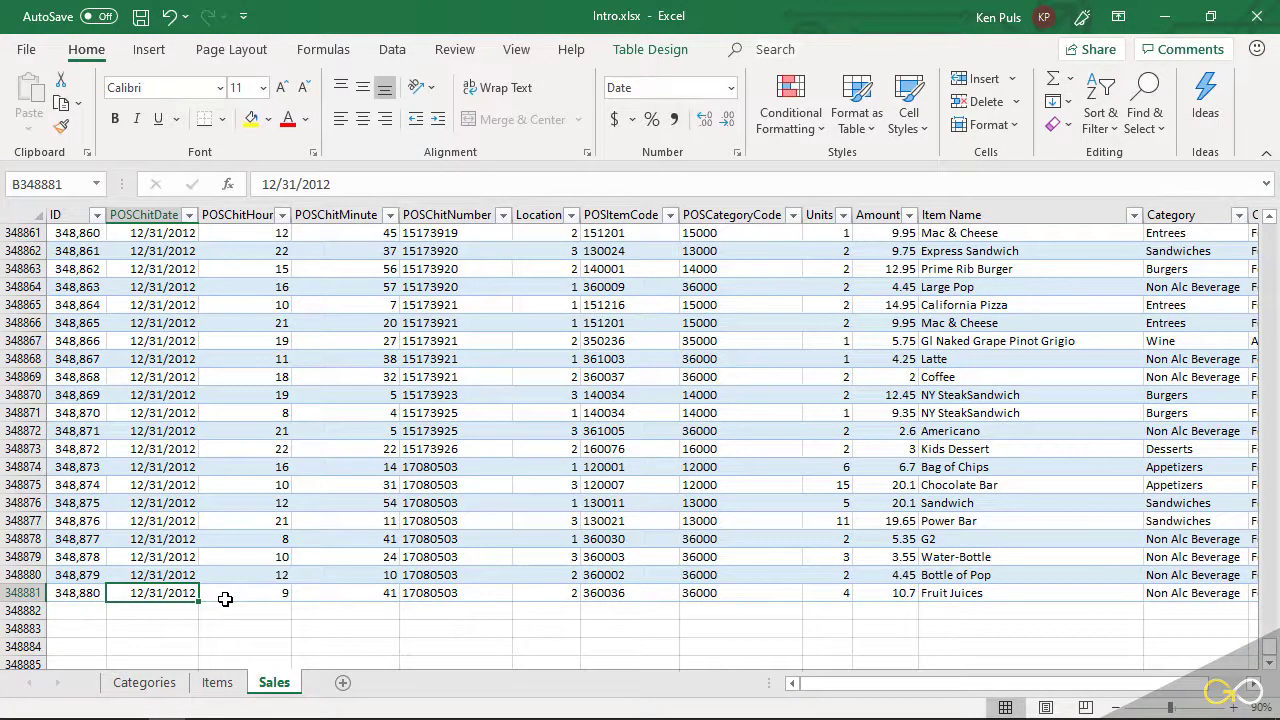
key("End")
key("Up")
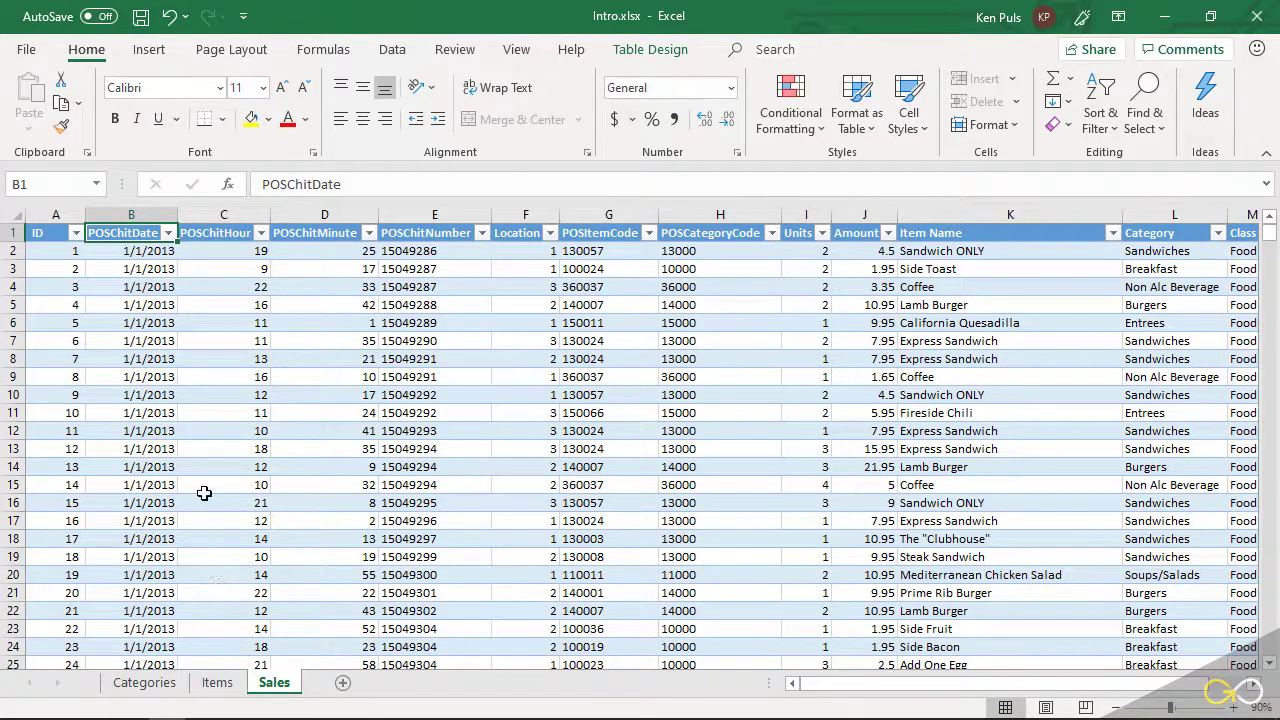
Create a PivotTable from the Sales table on a new sheet with POSChitDate as rows.
left_click(213, 306)
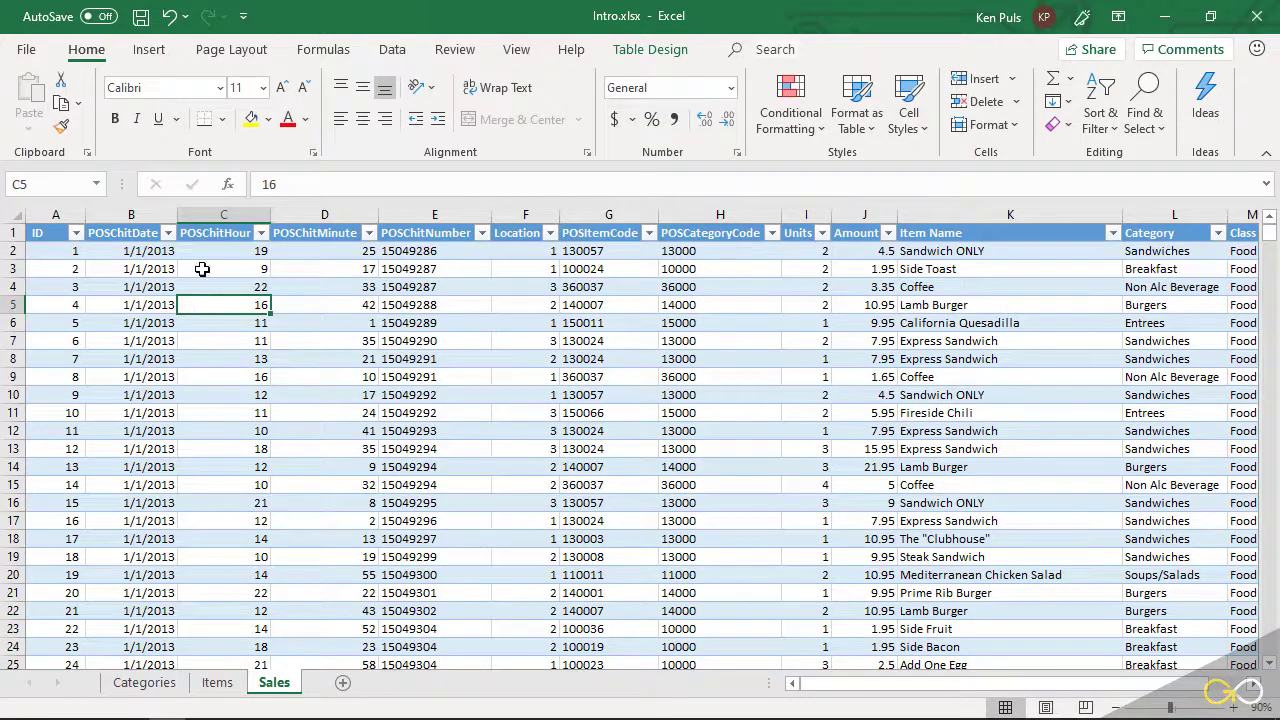
left_click(148, 50)
left_click(36, 98)
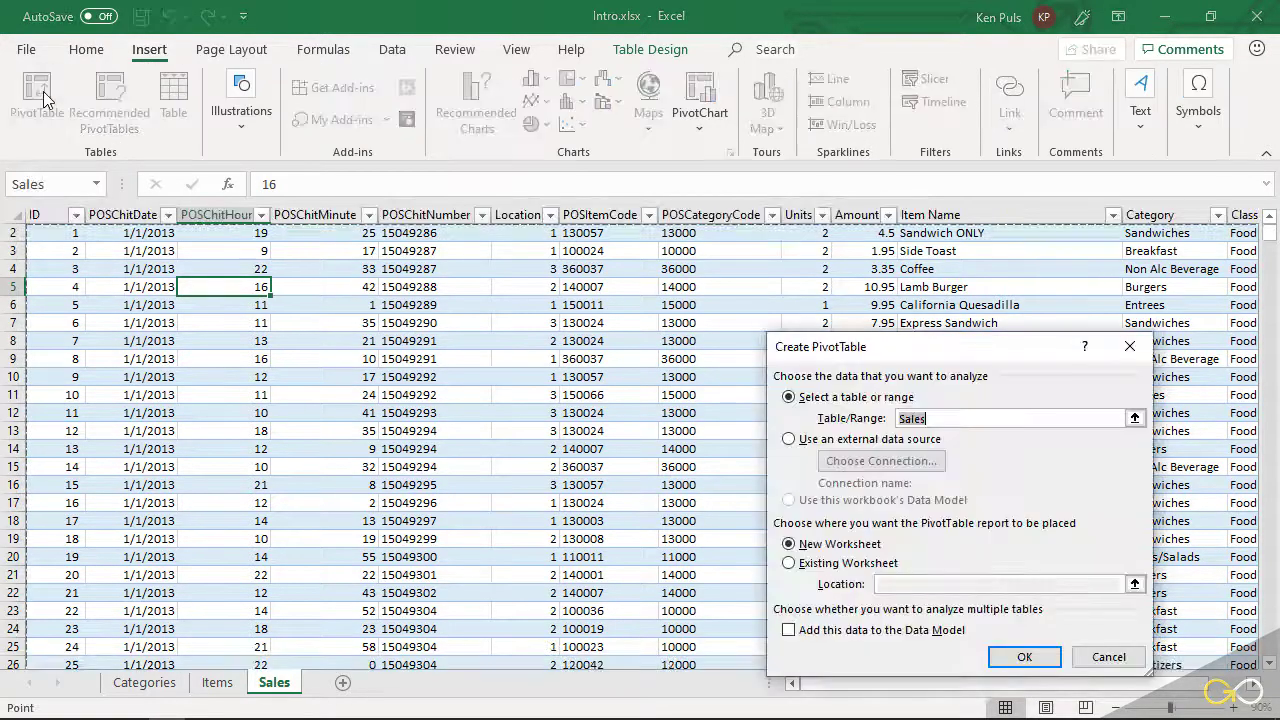
left_click(1020, 658)
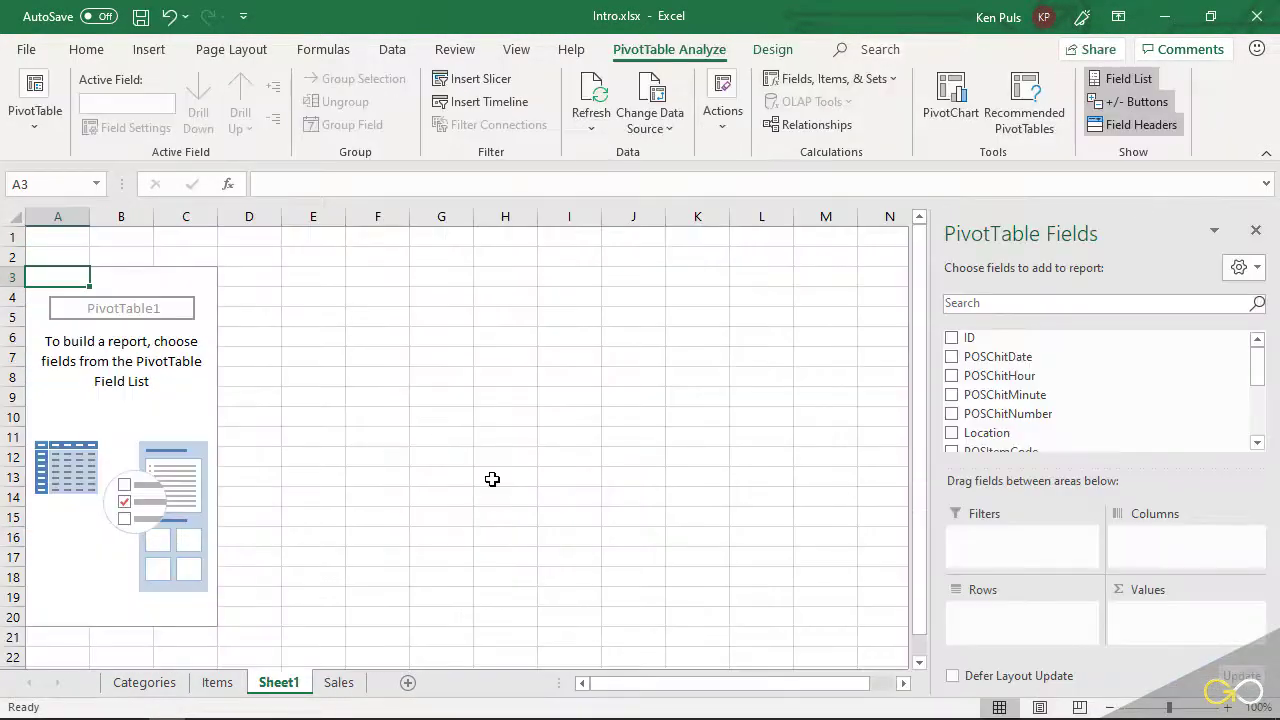
left_click_drag(1013, 363, 963, 623)
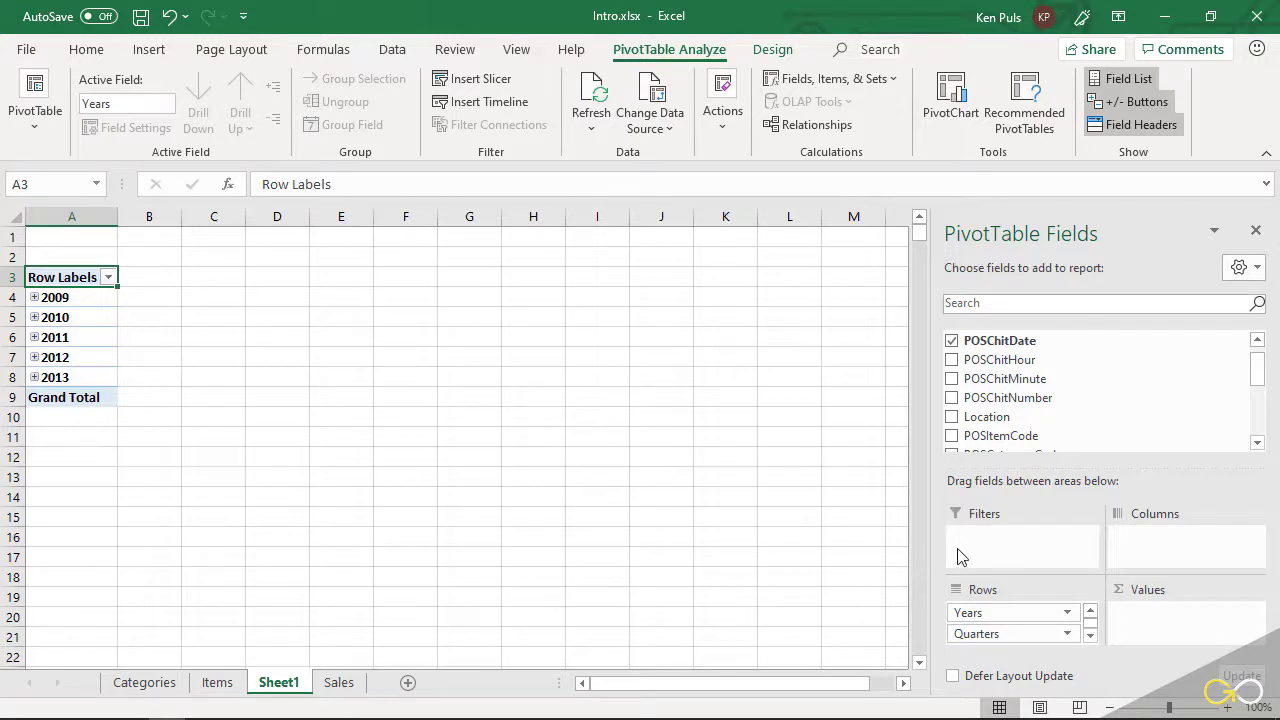
Put Amount in Values, Class in Columns, then Amount in Values a second time.
left_click_drag(1258, 381, 1259, 417)
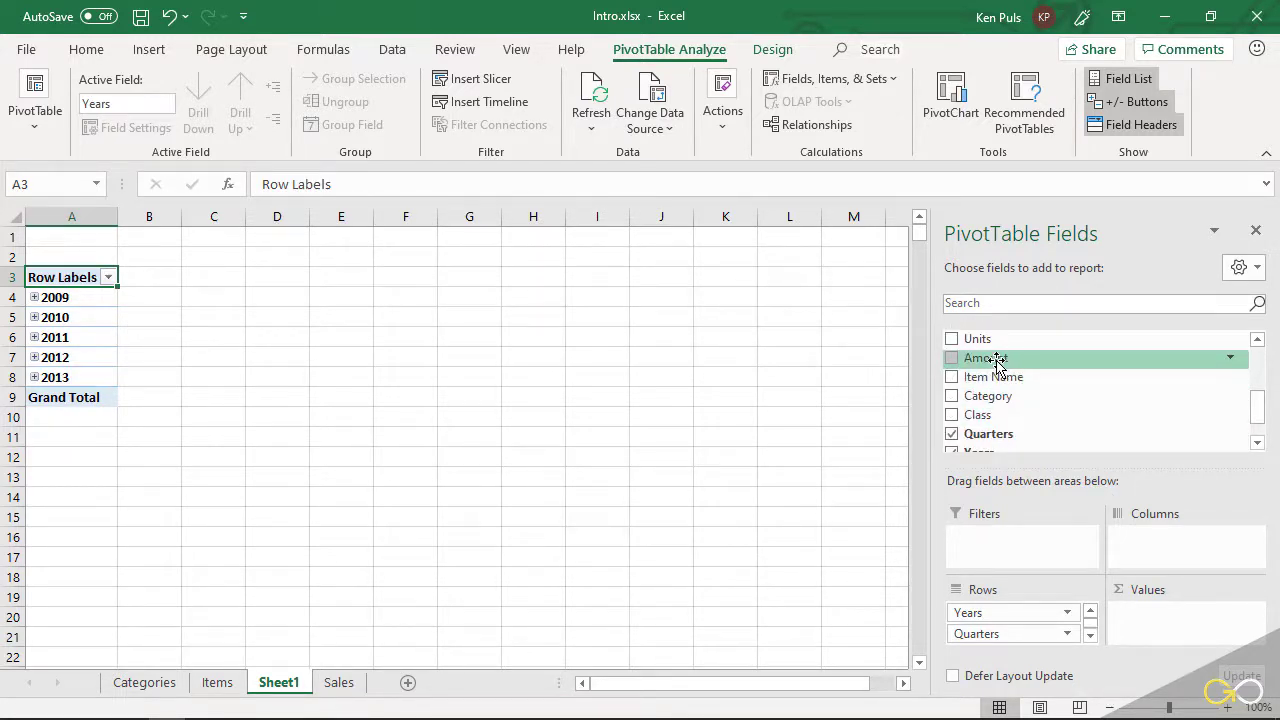
left_click_drag(995, 360, 1157, 628)
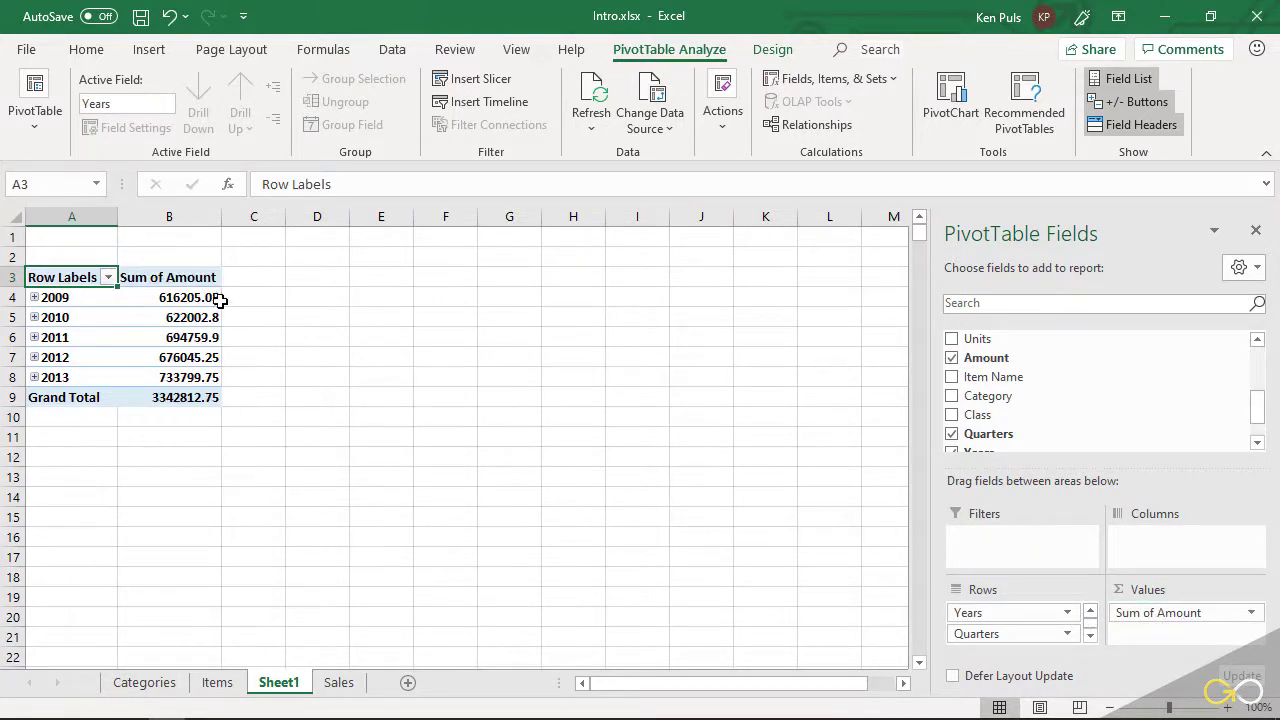
mouse_move(203, 390)
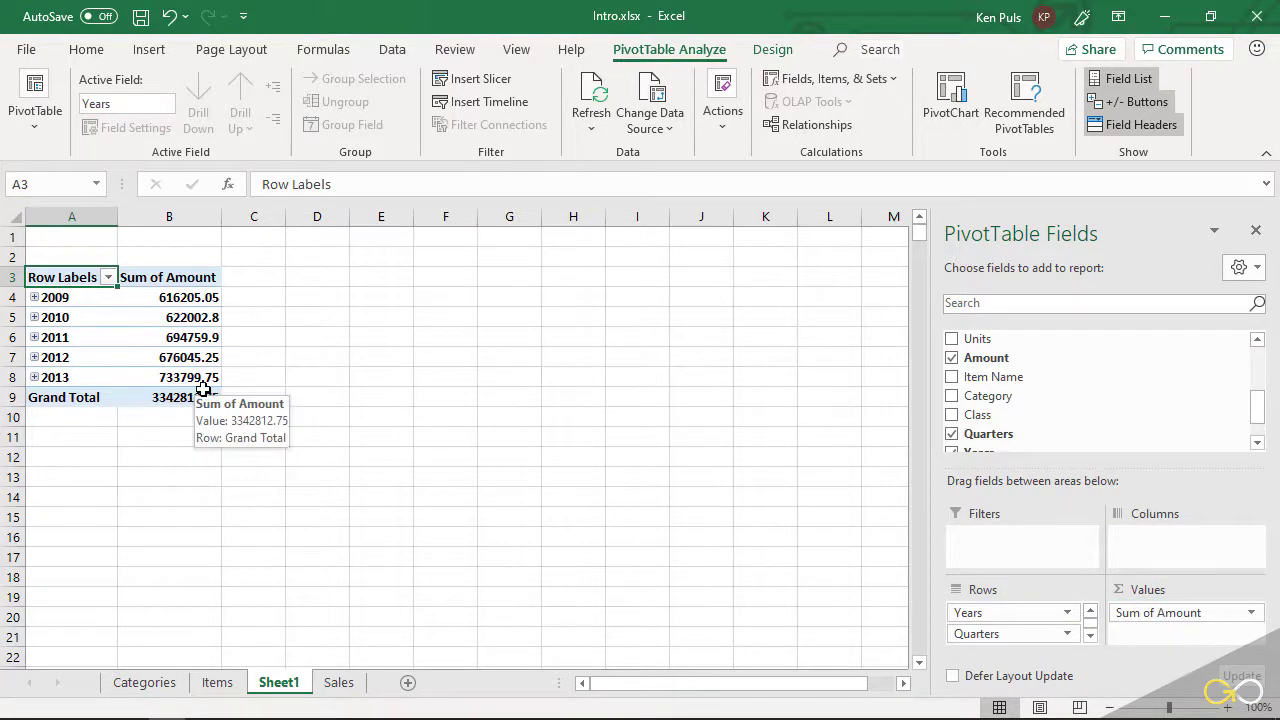
left_click_drag(966, 415, 1143, 538)
left_click_drag(985, 342, 1159, 627)
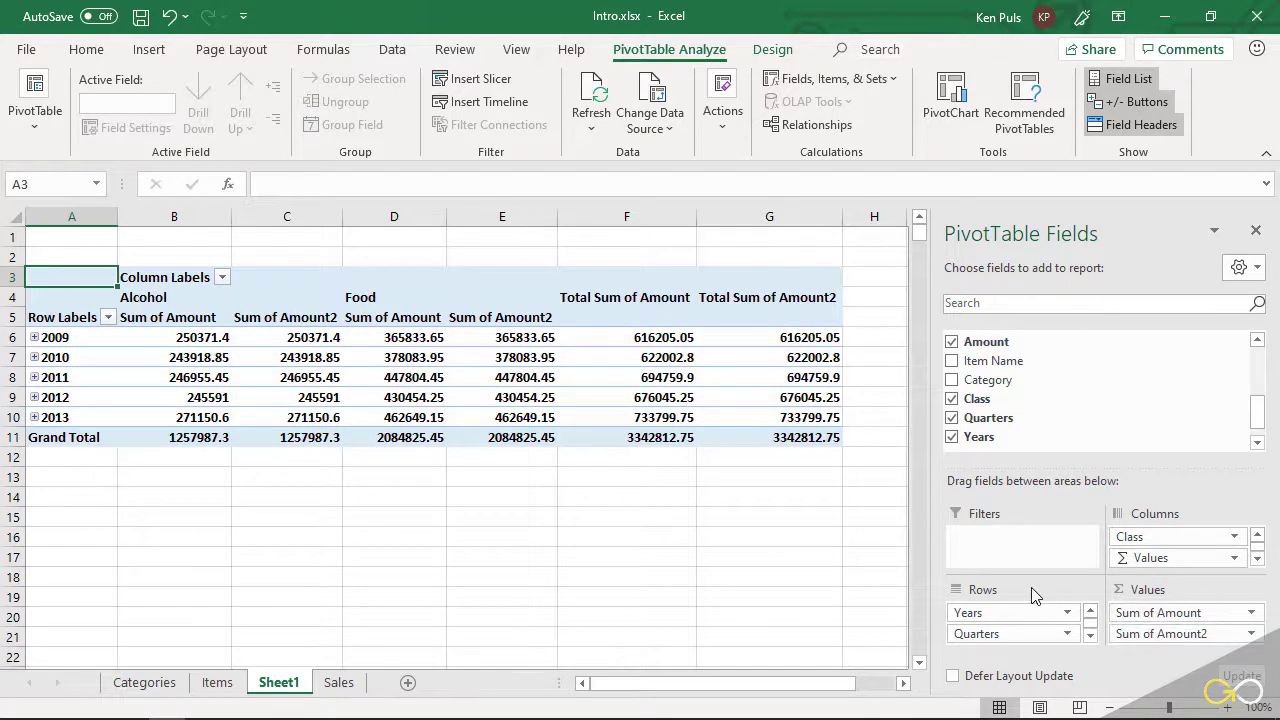
Rename the Sum of Amount header to 'Sales $'.
left_click(170, 316)
type("S")
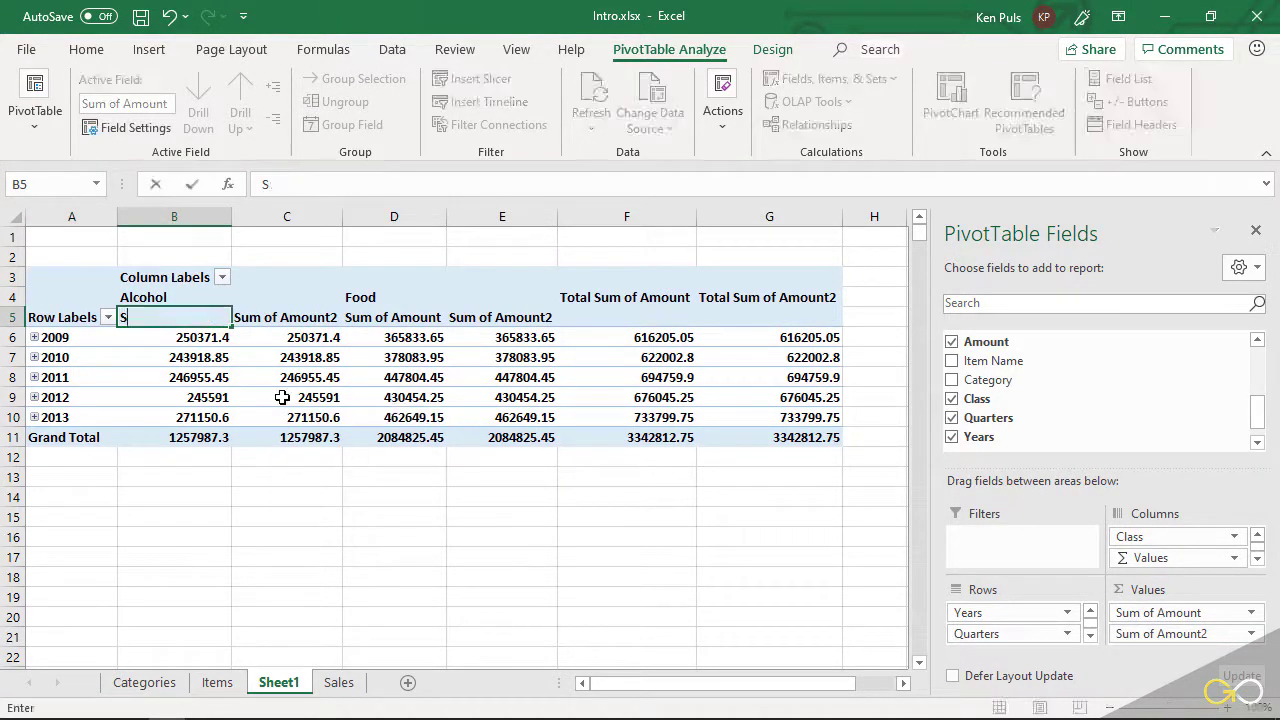
type("ales $")
key("Return")
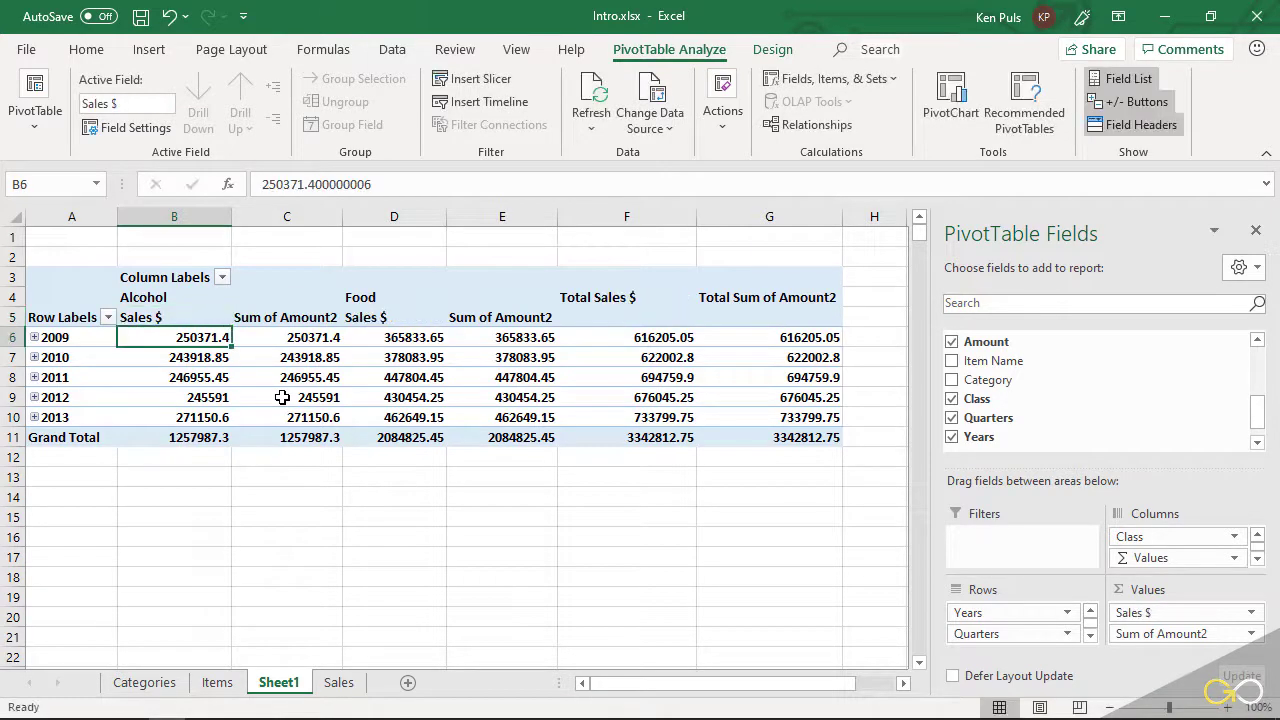
Format Sales $ as Number with 0 decimals and a 1000 separator.
right_click(158, 338)
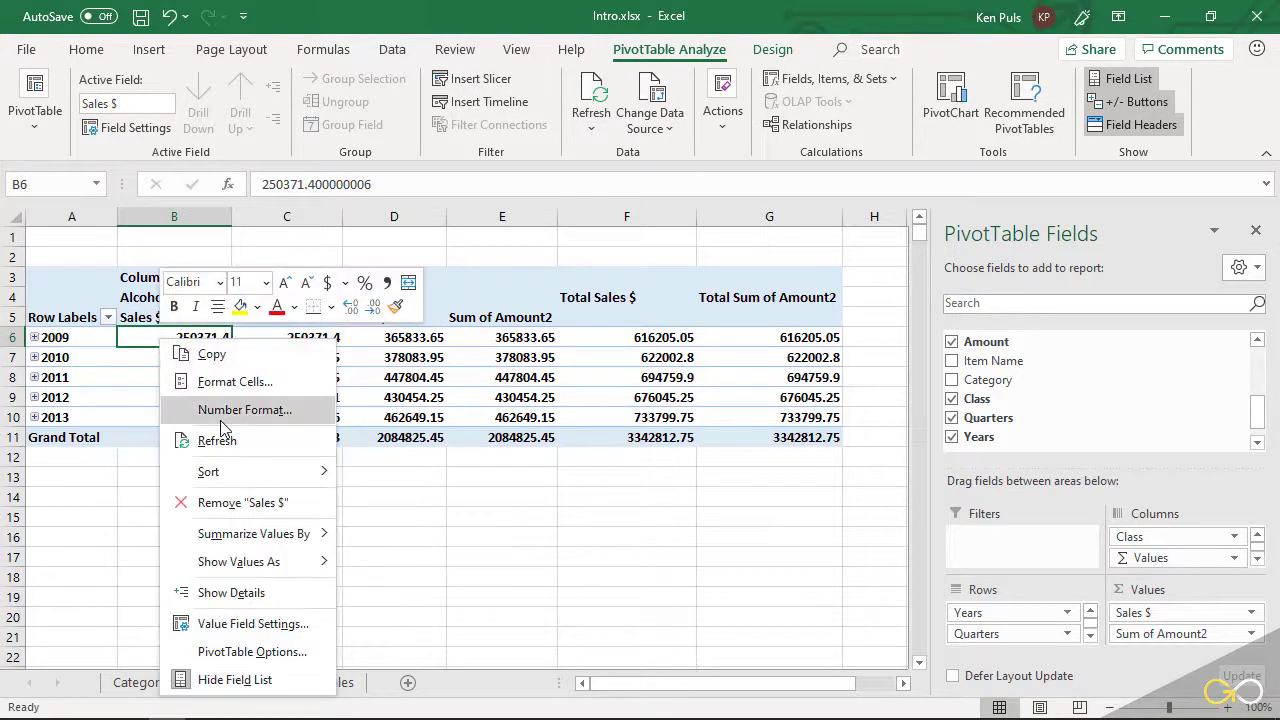
key("Escape")
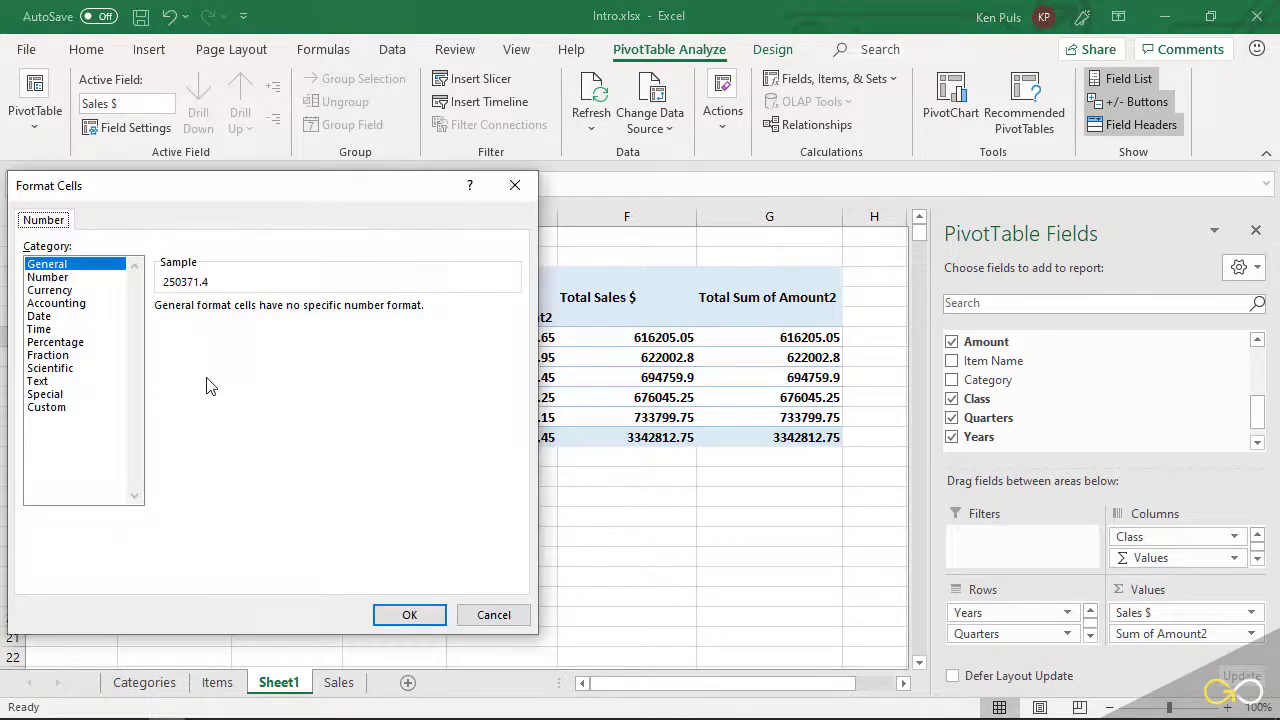
left_click(64, 279)
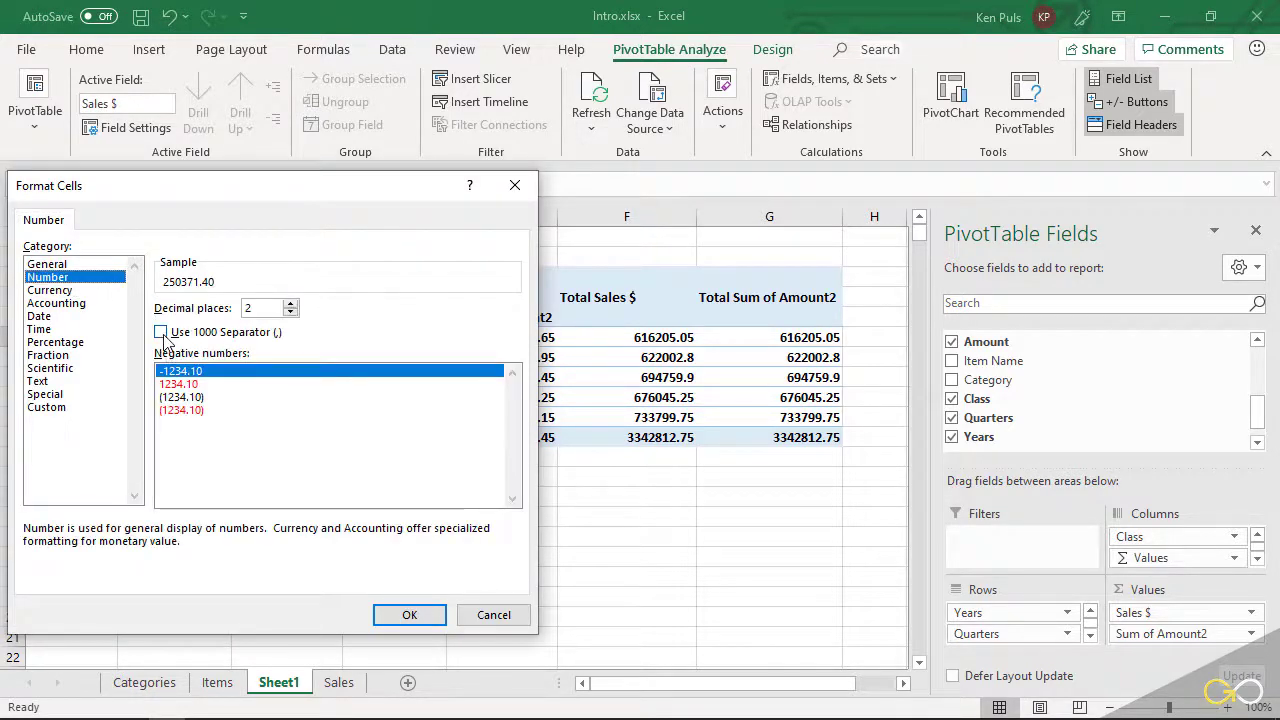
left_click(163, 332)
left_click(290, 313)
left_click(290, 313)
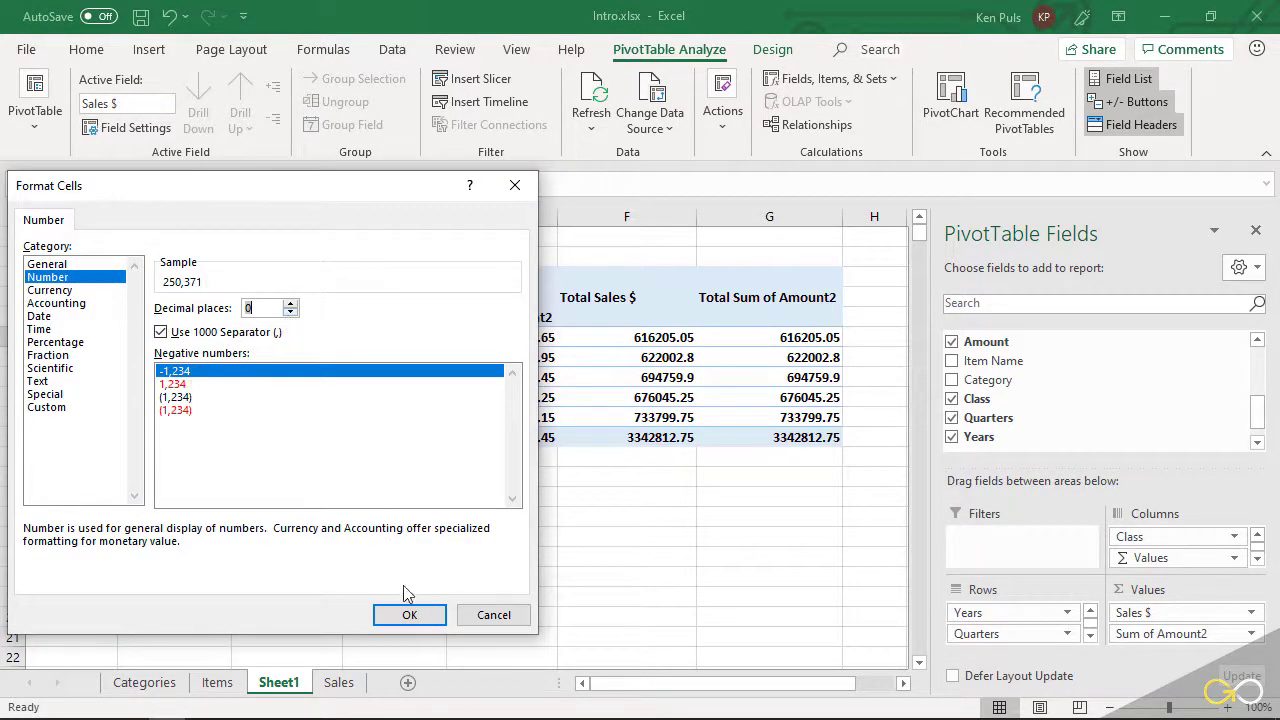
left_click(416, 616)
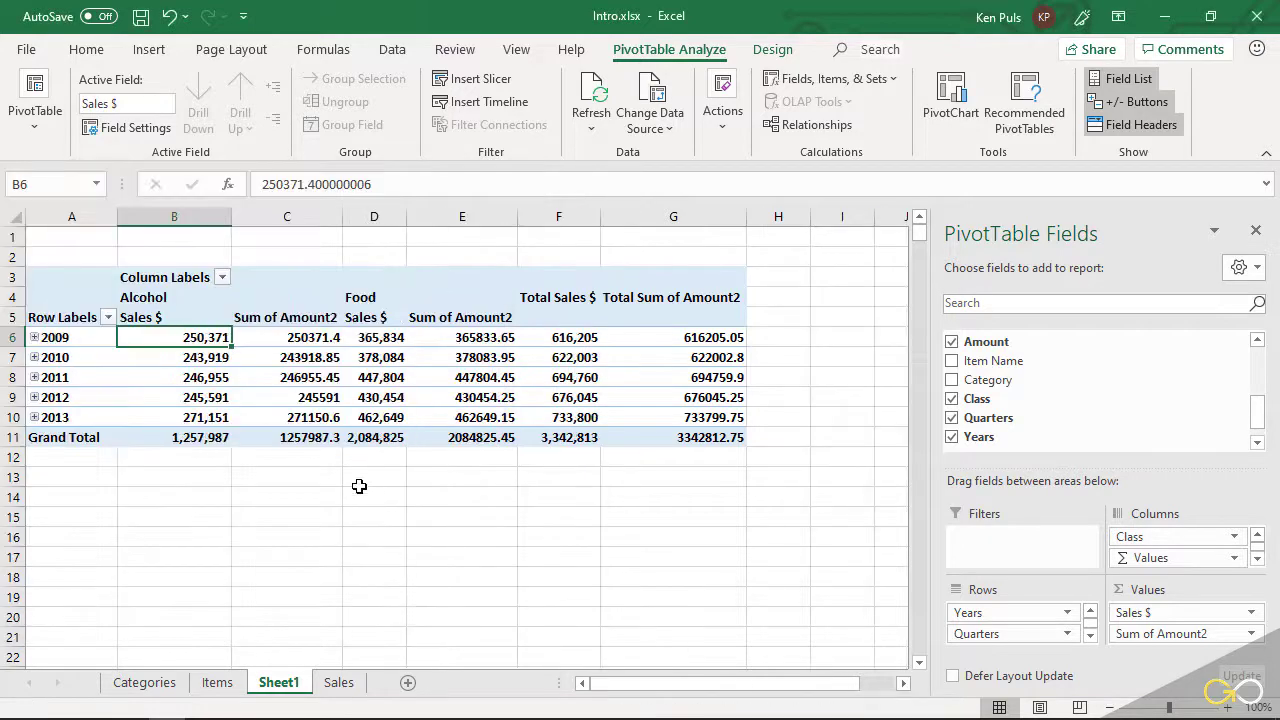
Show the Sum of Amount2 values as % of Column Total.
right_click(287, 342)
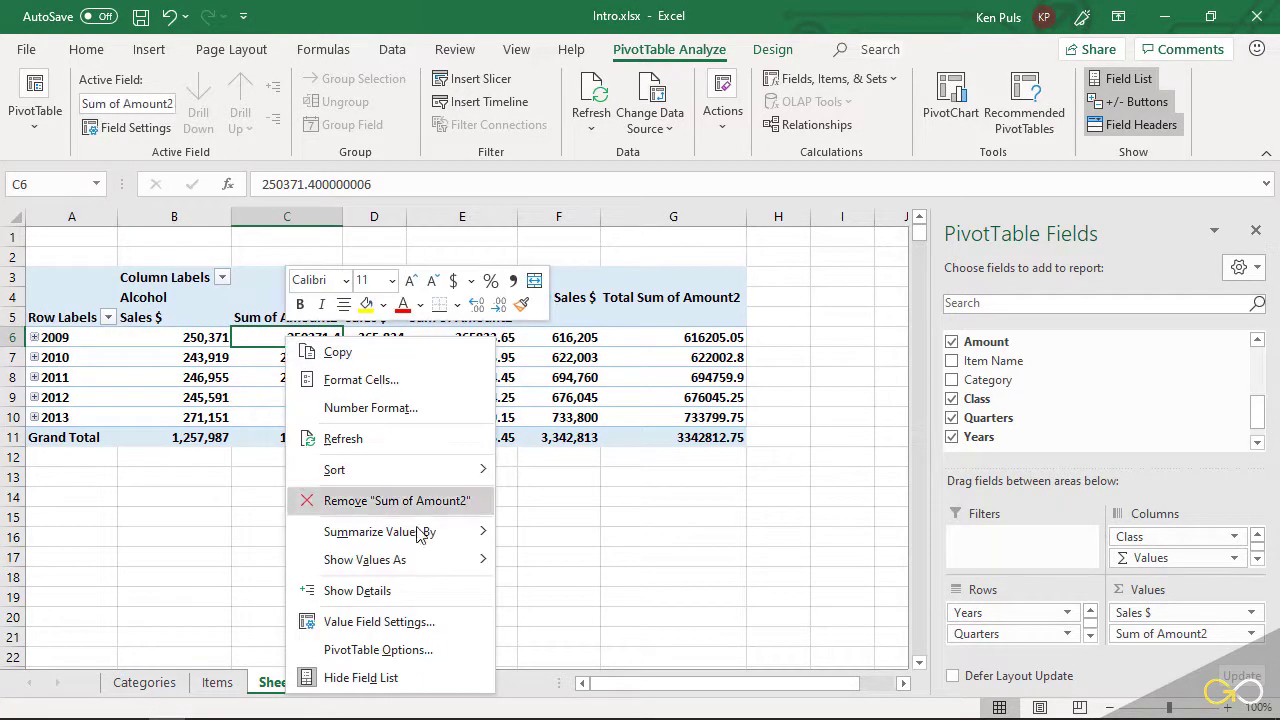
mouse_move(418, 541)
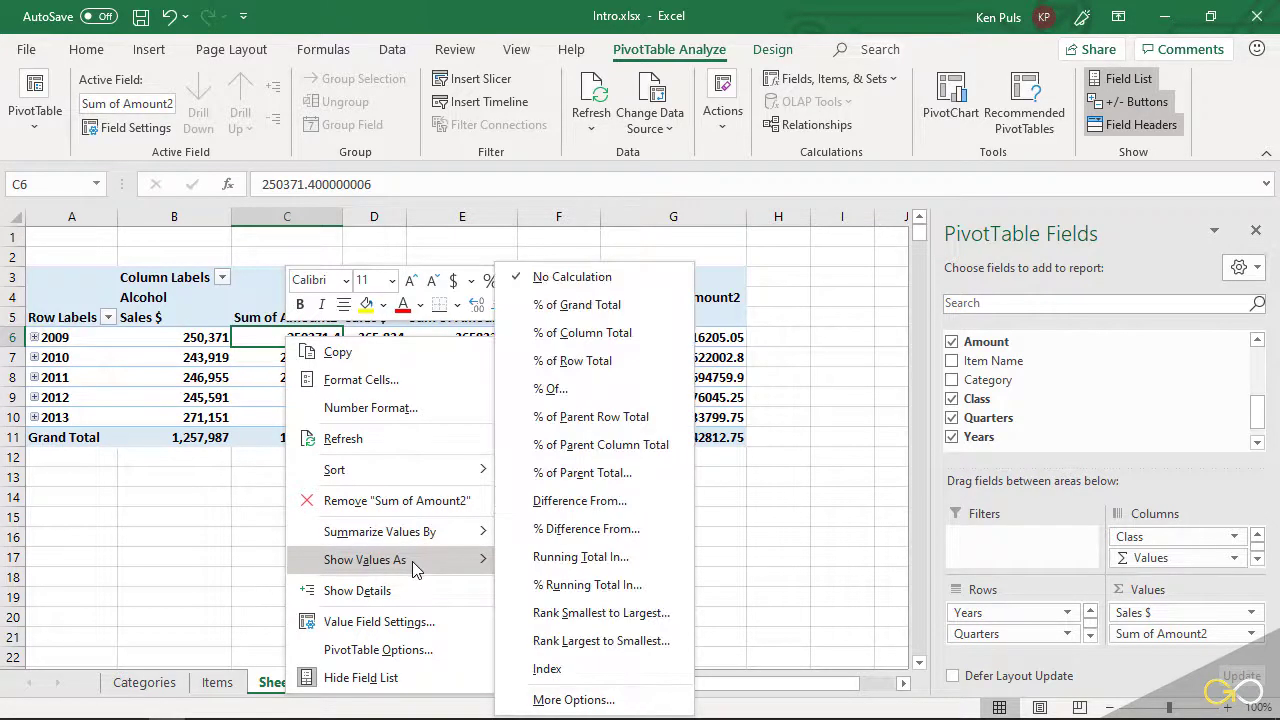
left_click(582, 333)
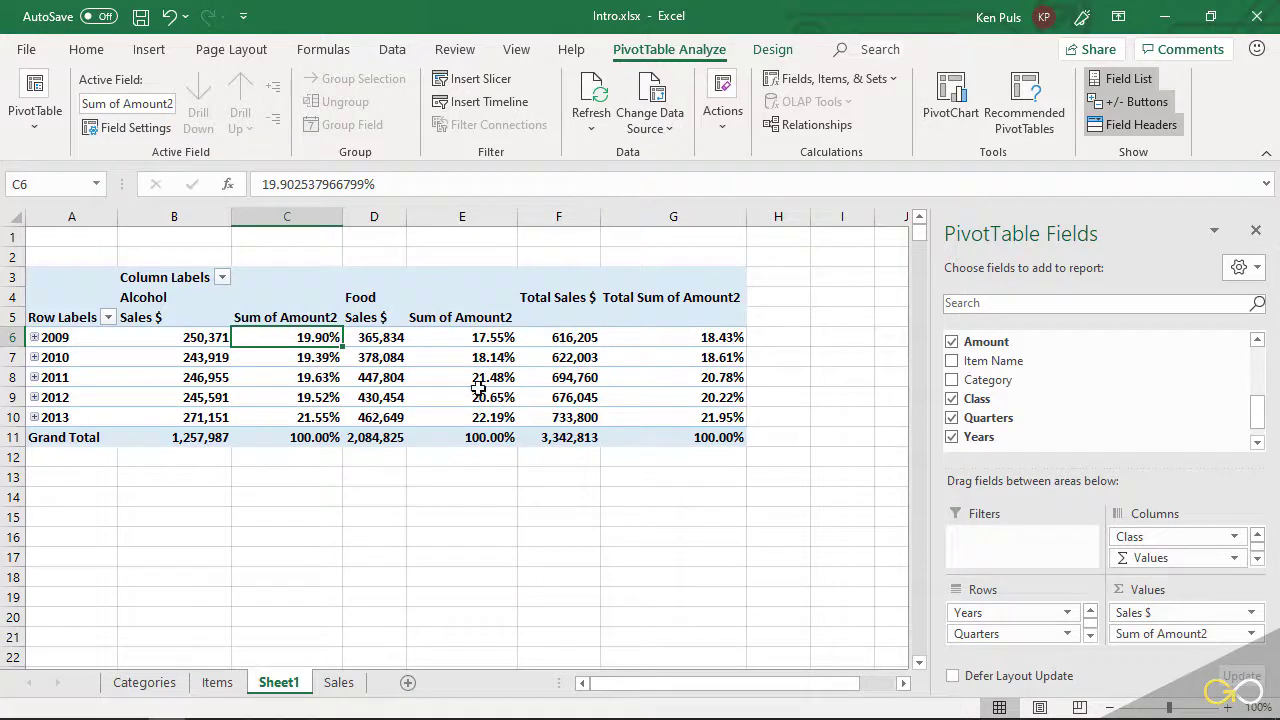
Rename the Sum of Amount2 header to '% of Total'.
left_click(300, 316)
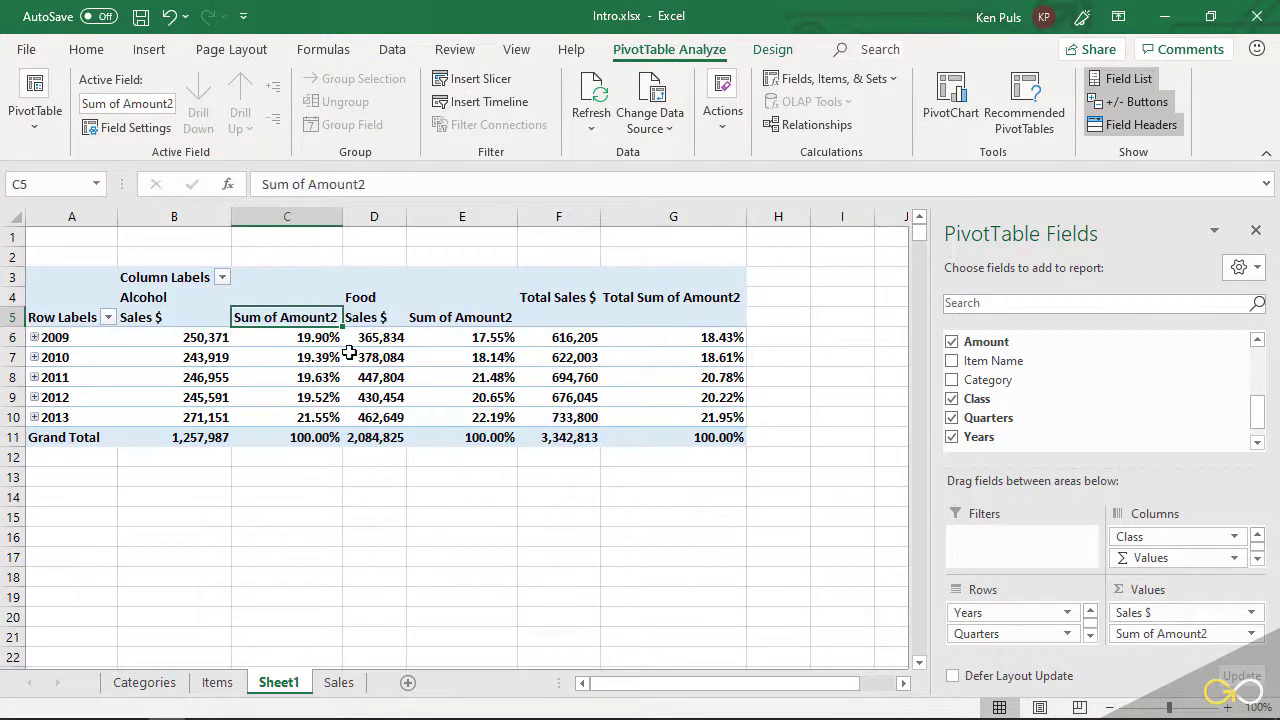
type("%")
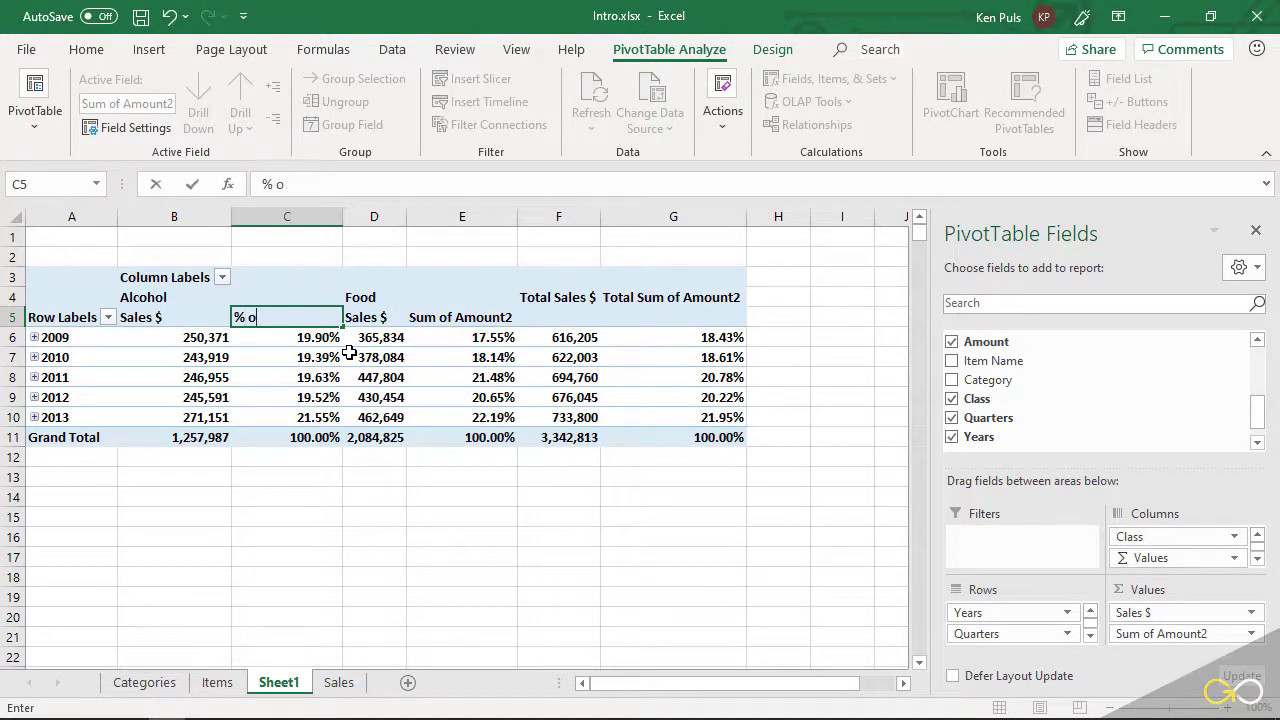
type(" of Total")
key("Return")
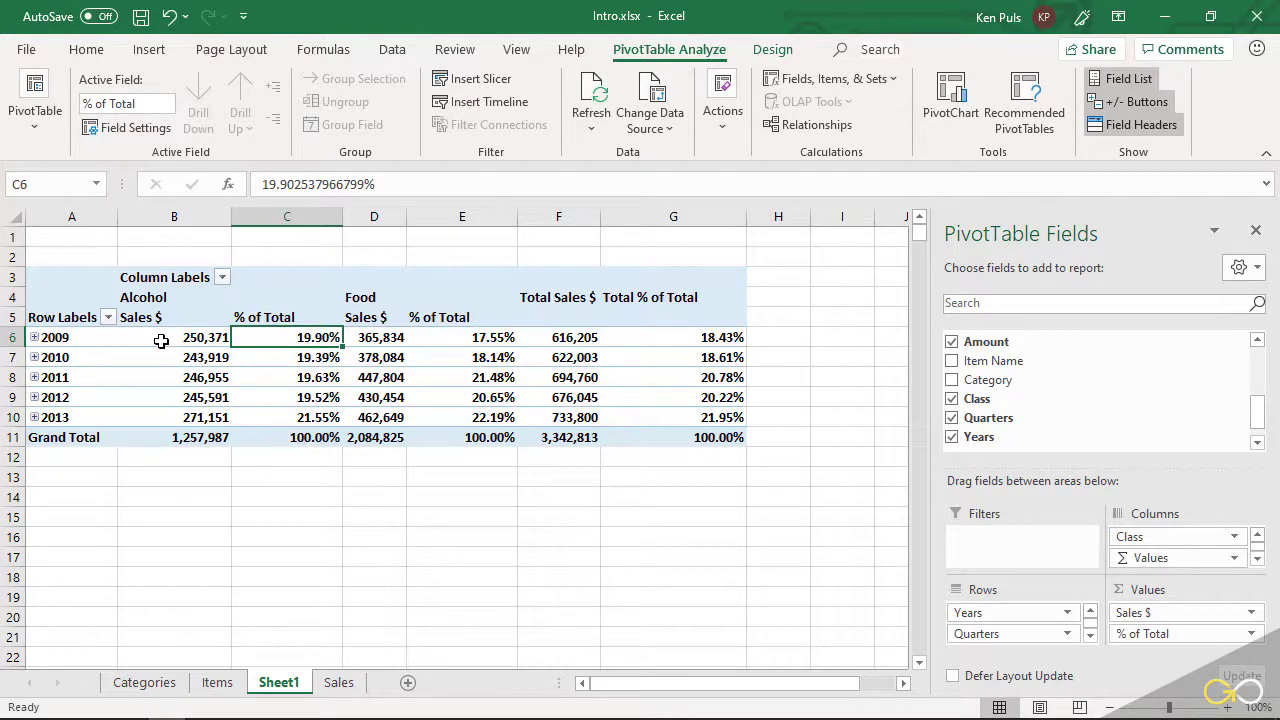
Insert a blank column A widened to 22.14 and make row 1 about 120 pixels tall.
right_click(71, 215)
left_click(63, 383)
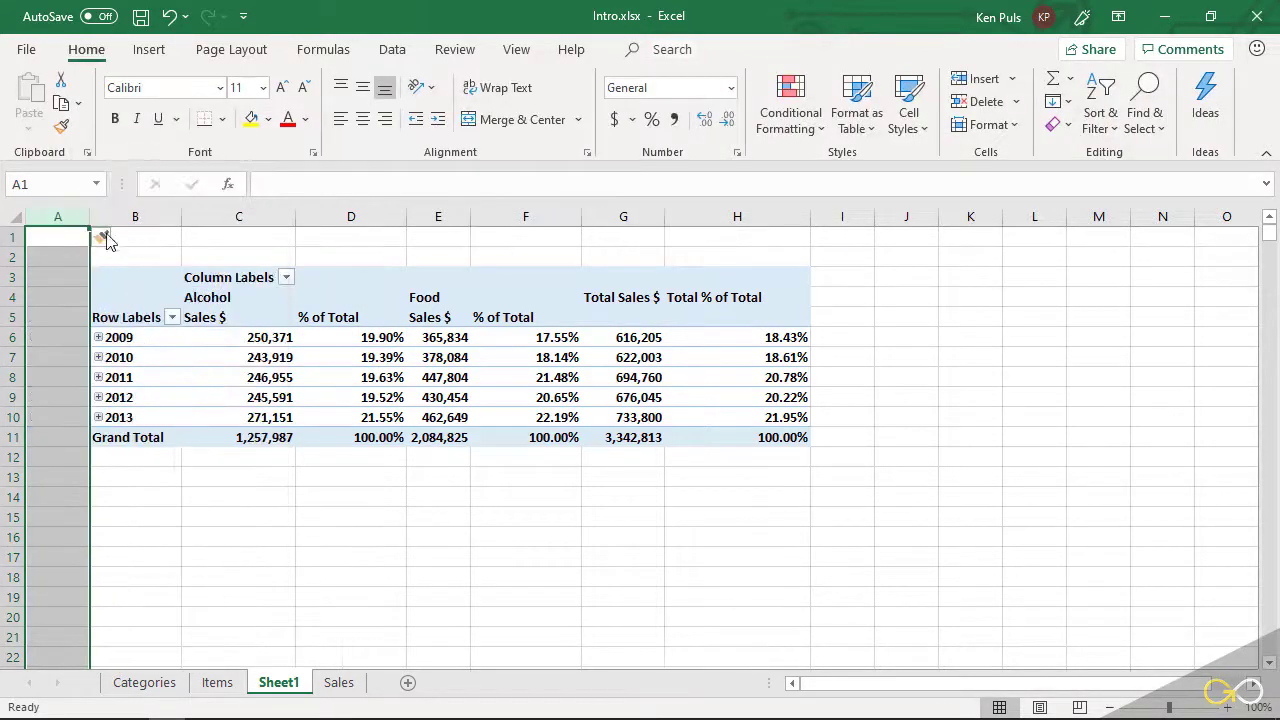
left_click_drag(90, 216, 189, 226)
left_click(13, 237)
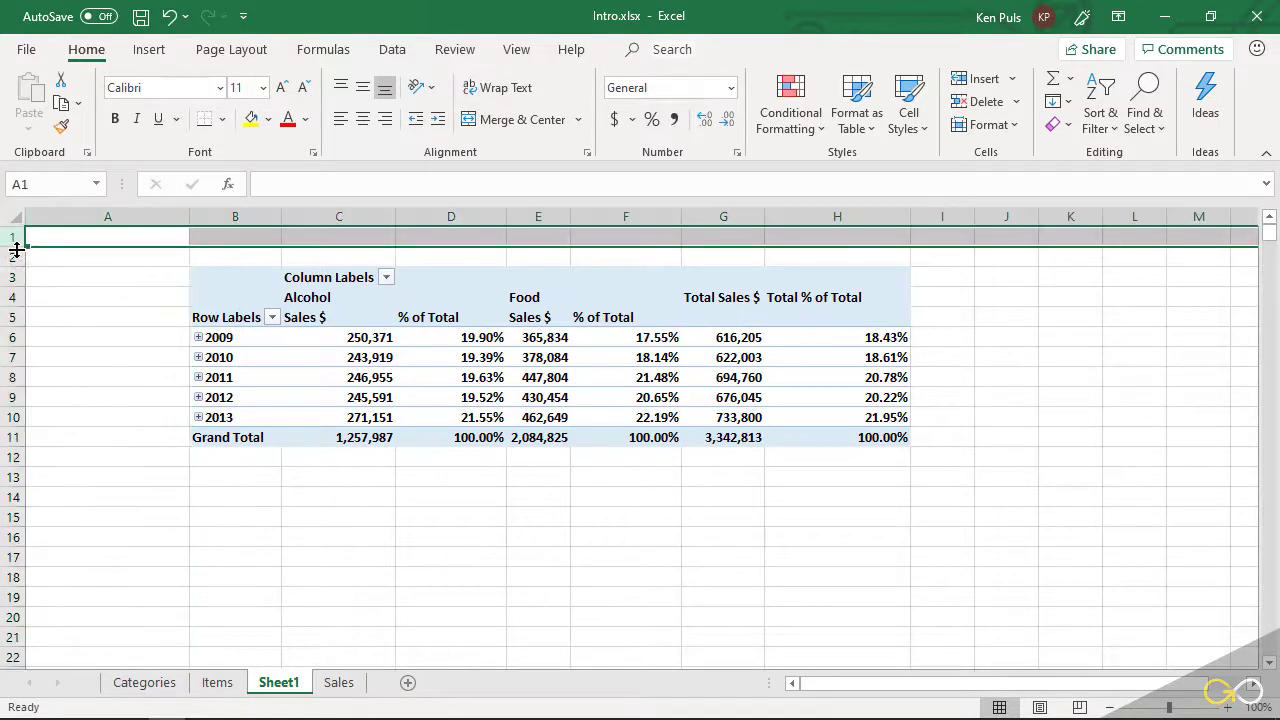
left_click_drag(17, 248, 23, 348)
left_click(337, 443)
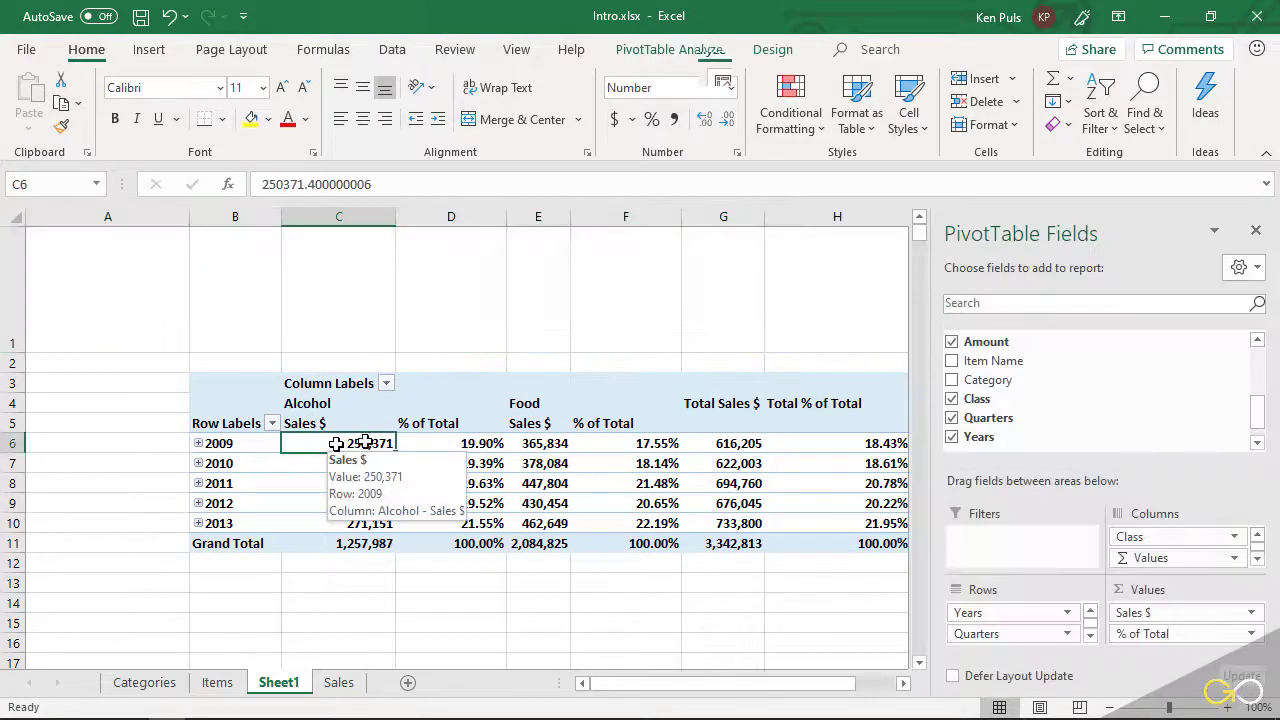
Insert Class and Category slicers for the PivotTable.
left_click(670, 50)
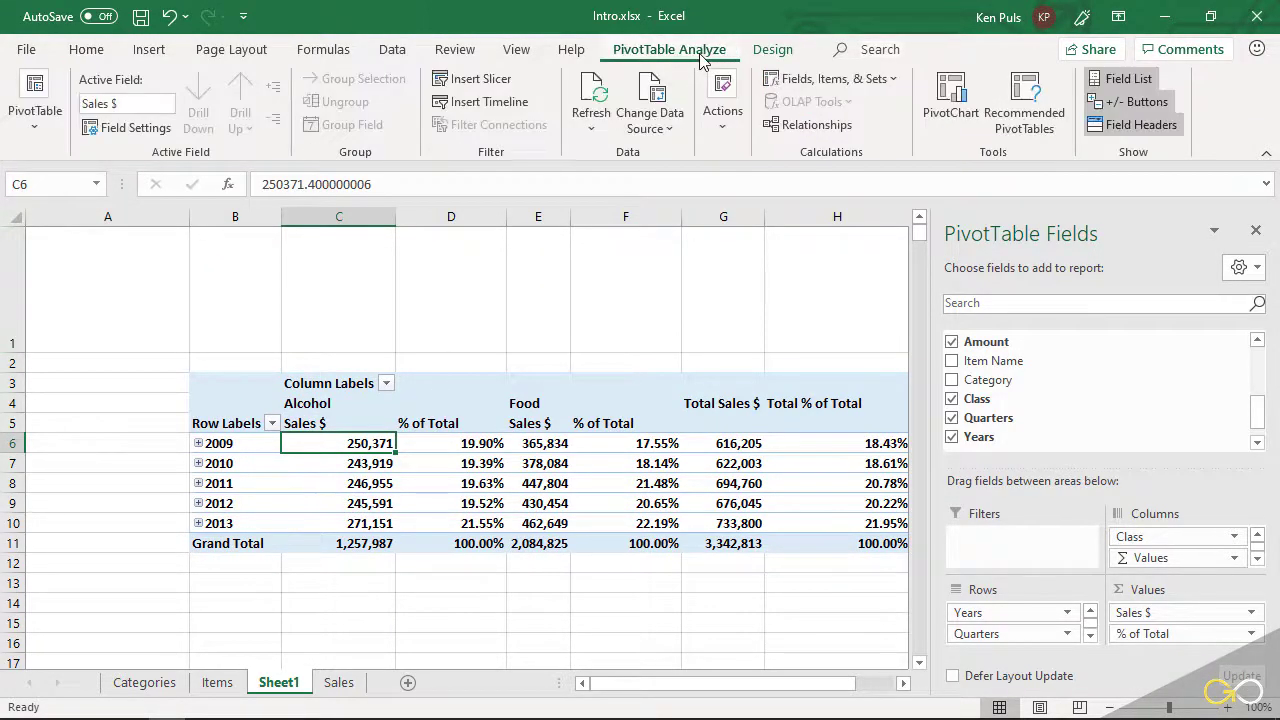
left_click(490, 80)
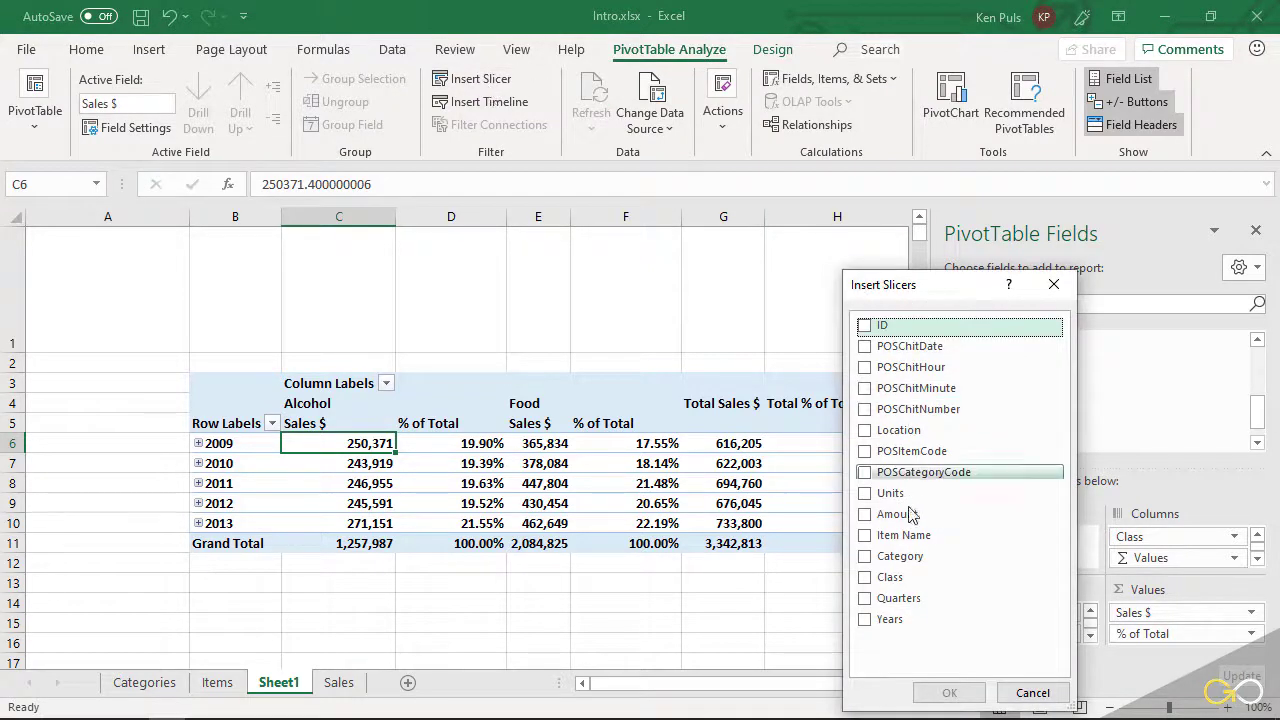
left_click(865, 580)
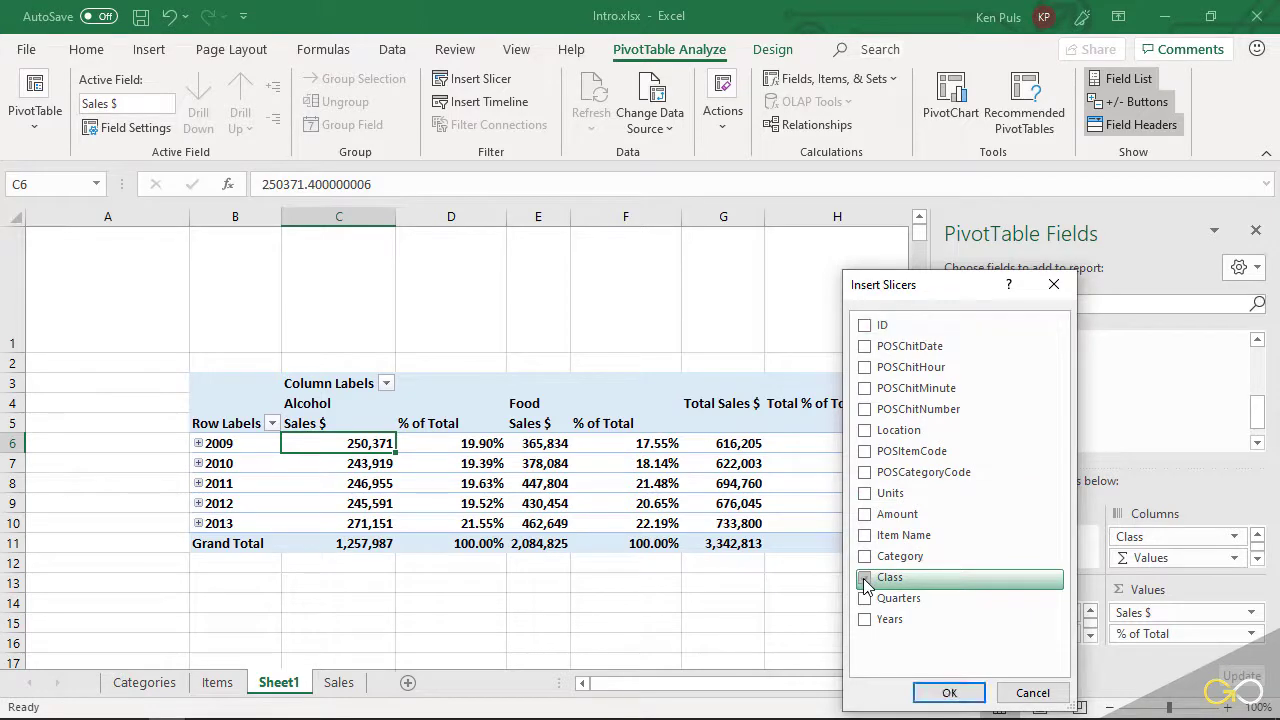
left_click(945, 692)
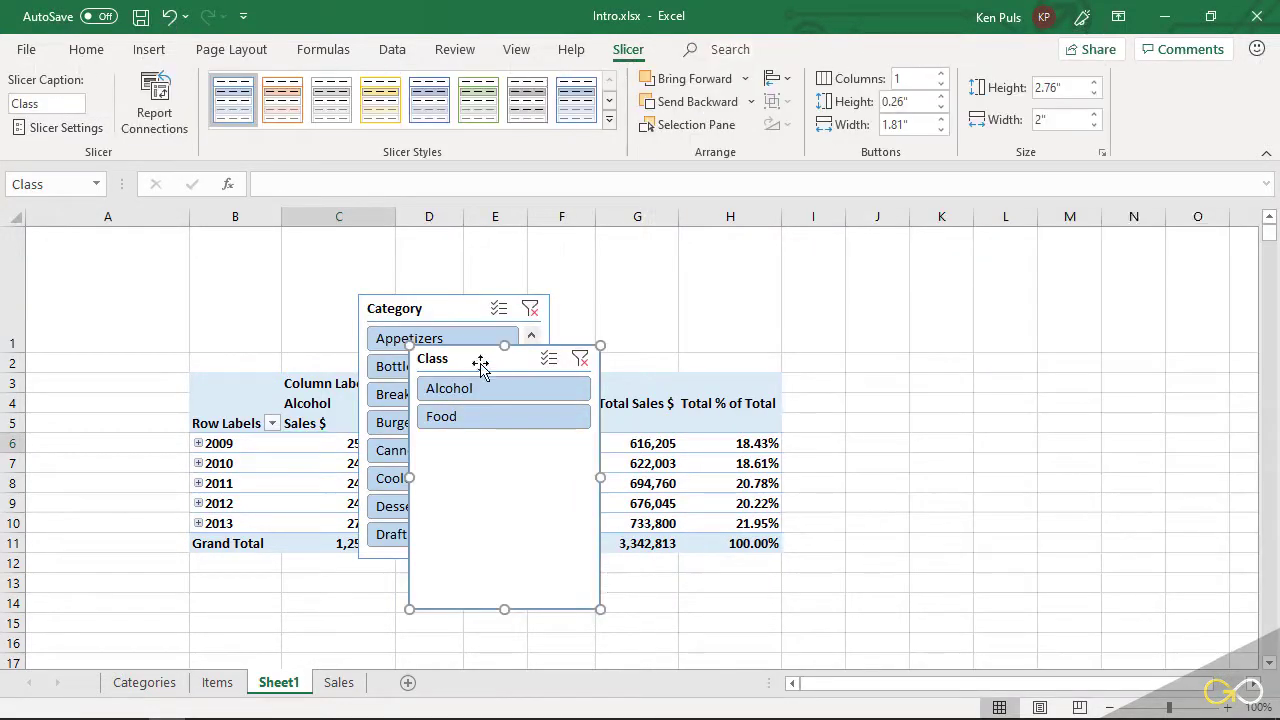
Stack and resize the Class and Category slicers in column A, snapped to the grid.
left_click_drag(480, 360, 103, 246)
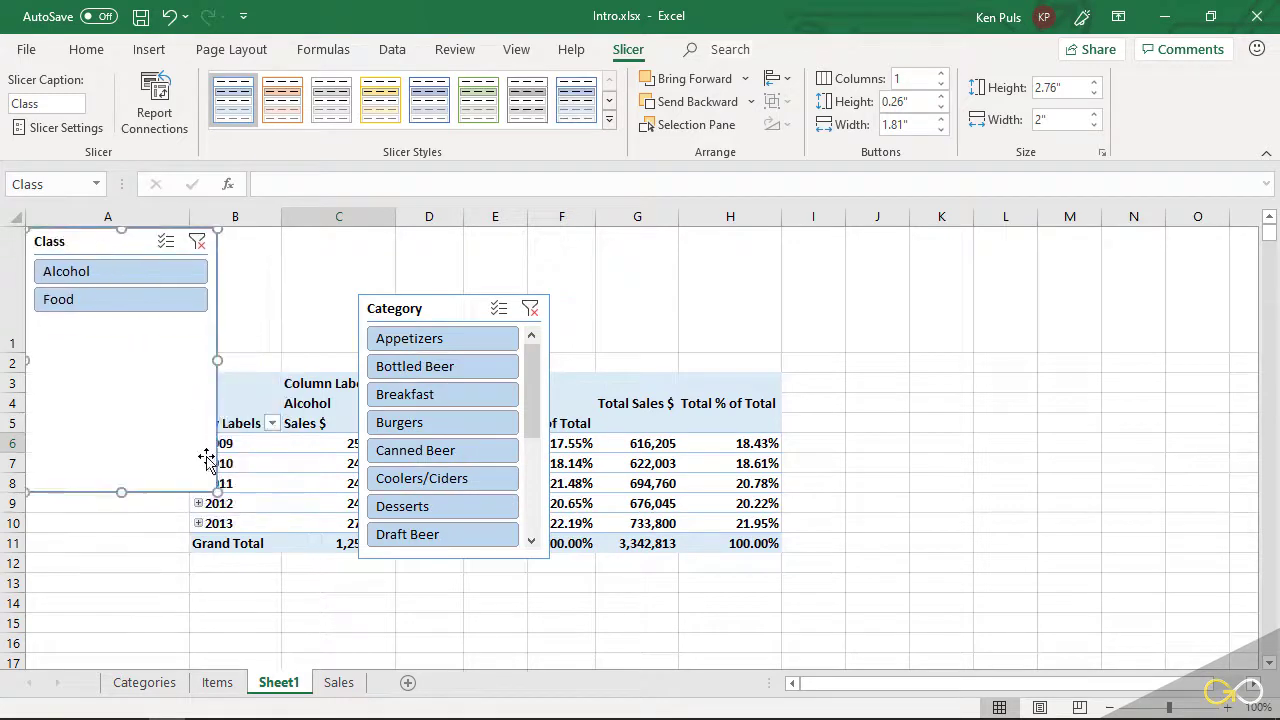
left_click_drag(198, 459, 174, 351)
left_click(438, 313)
left_click_drag(438, 313, 122, 366)
key("alt")
left_click_drag(217, 617, 183, 608)
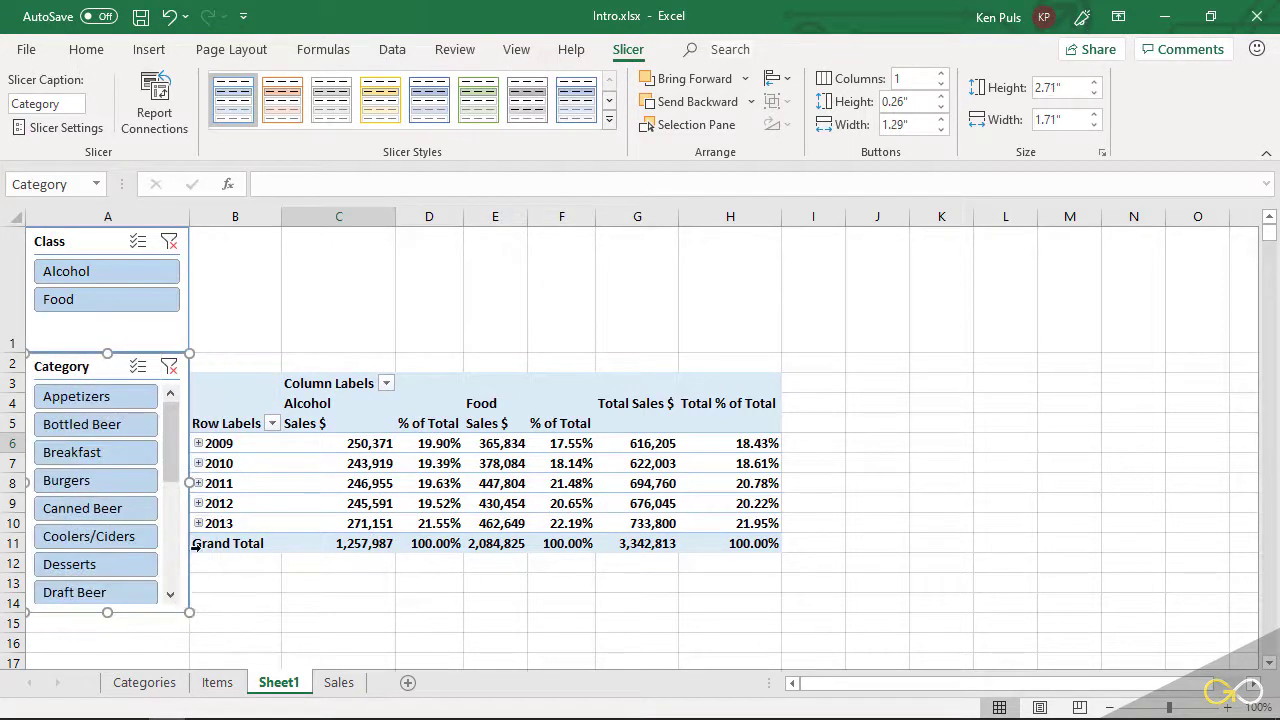
Try Food, Alcohol and Draft Beer filters, clear Class, then add Burgers to Category.
left_click(137, 306)
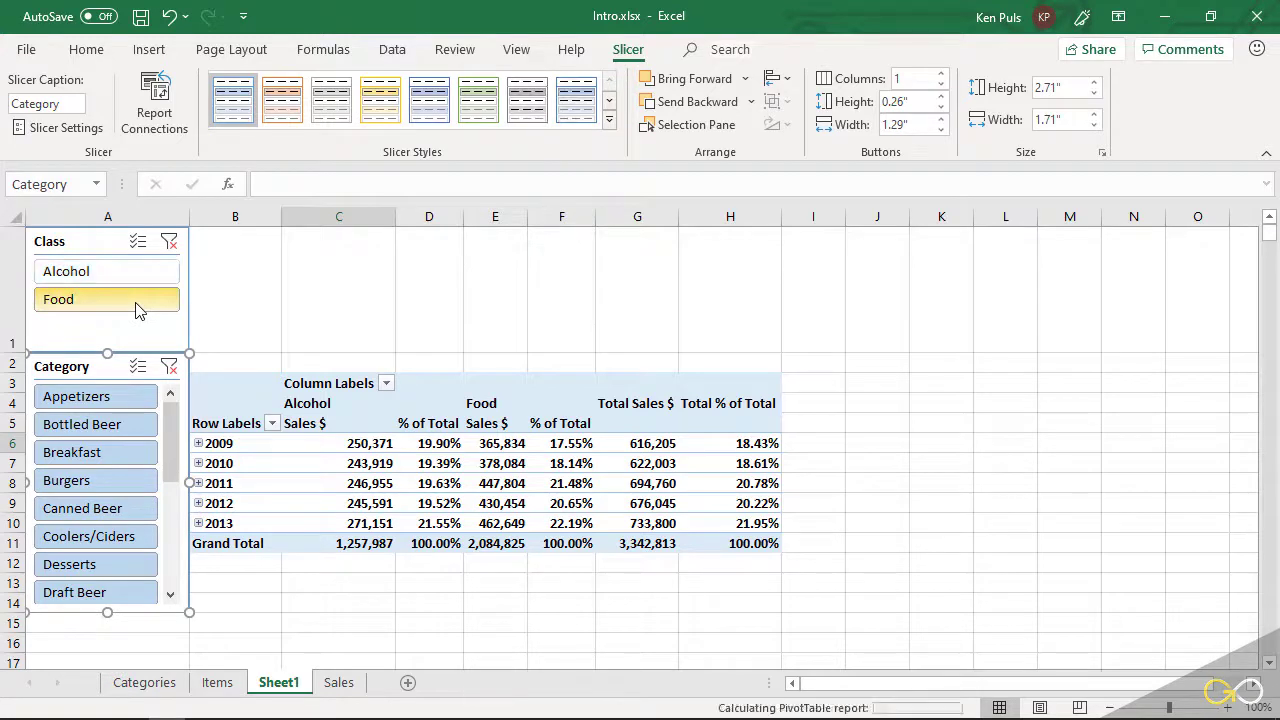
left_click(140, 279)
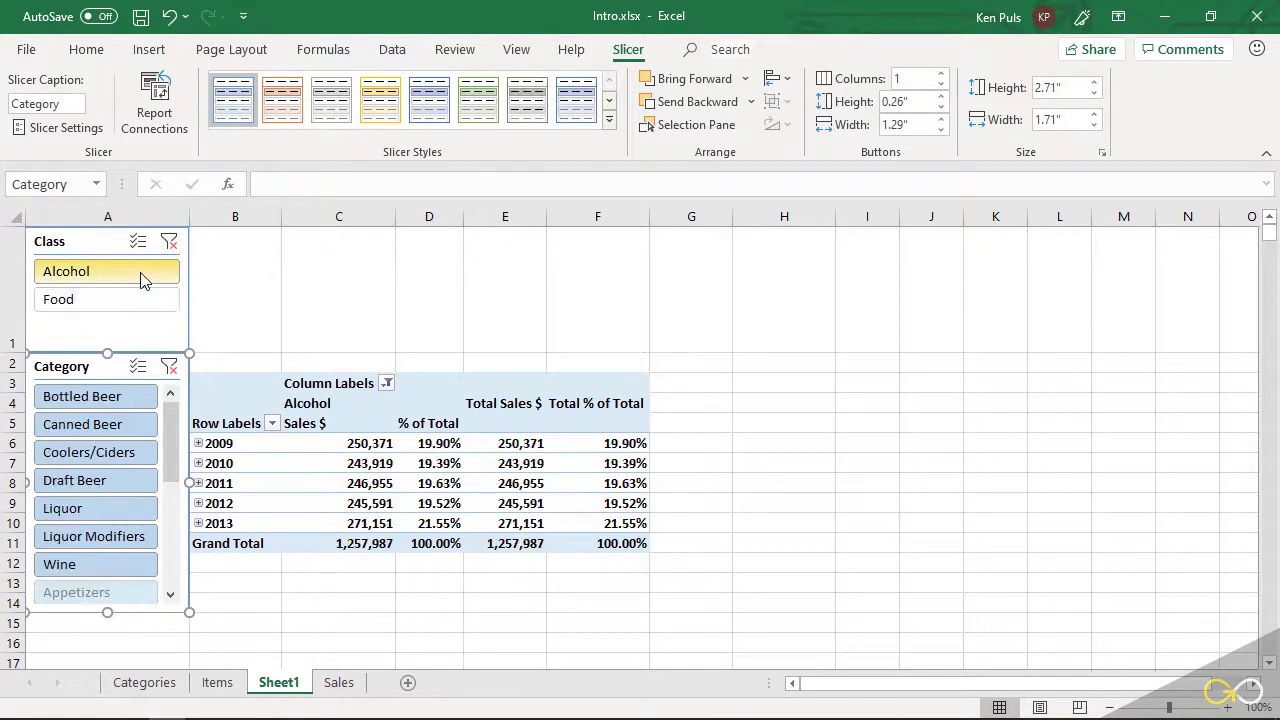
left_click(93, 488)
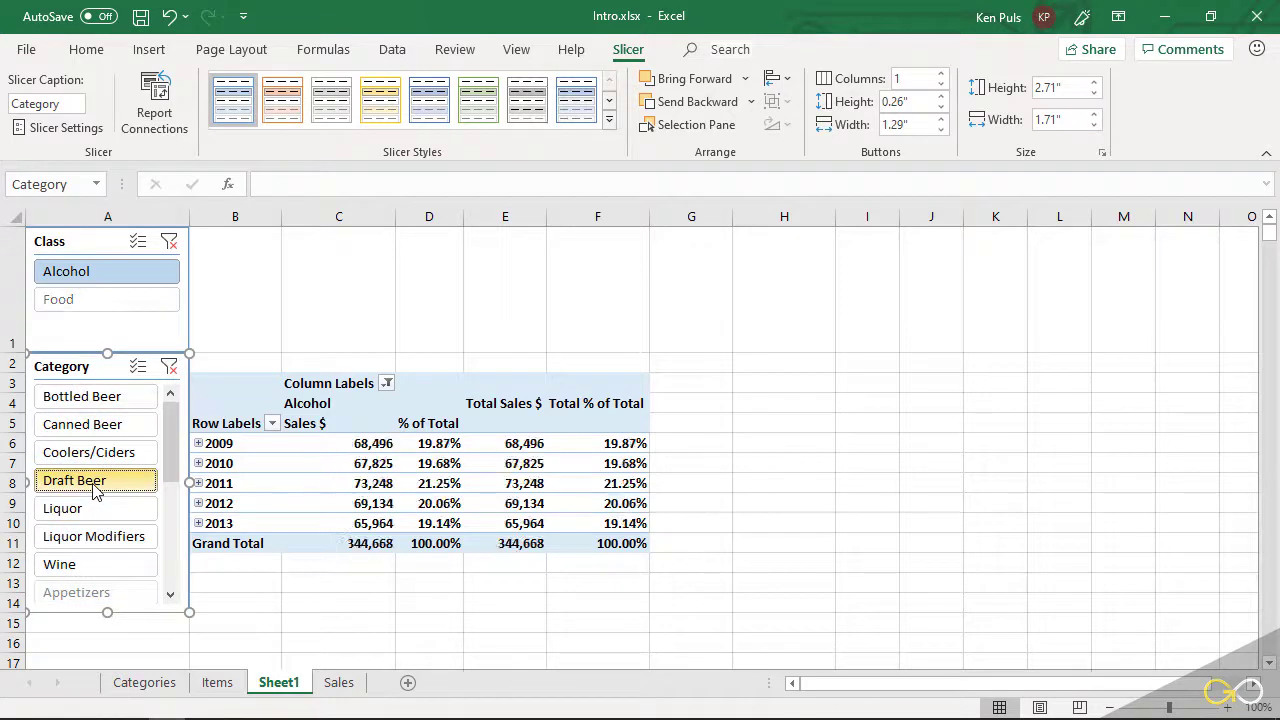
left_click(169, 244)
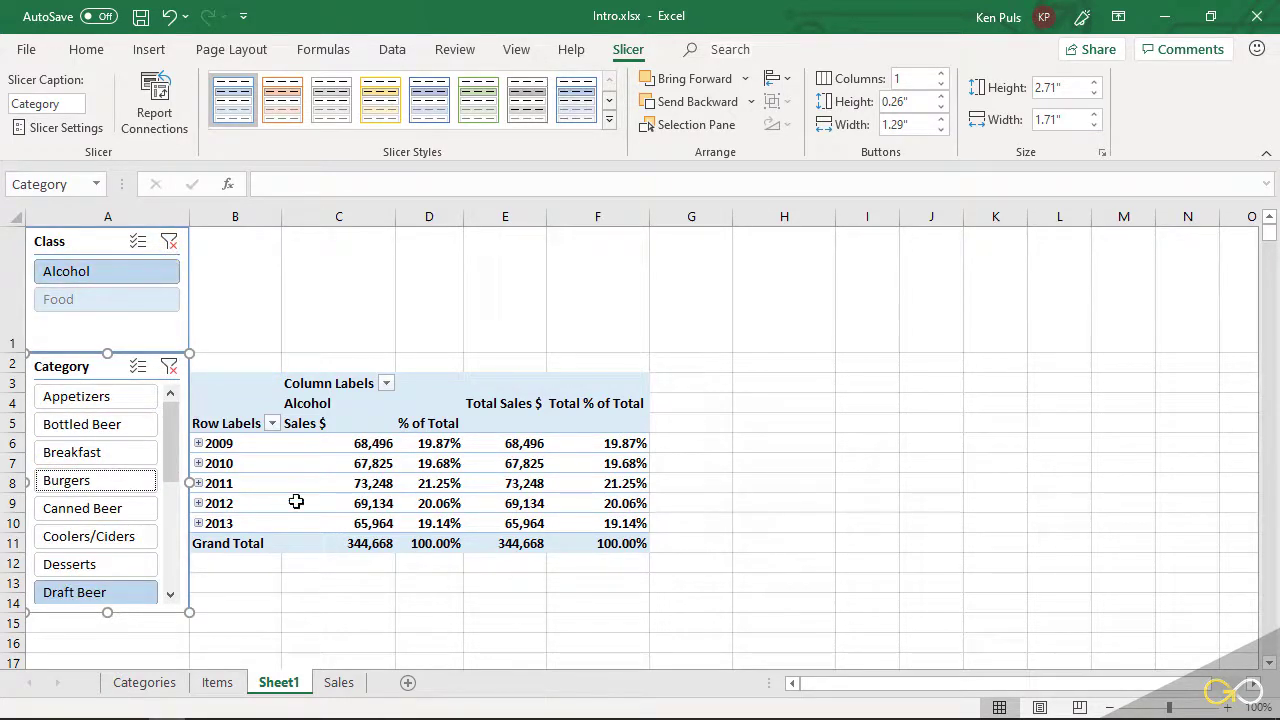
left_click(93, 483, "ctrl")
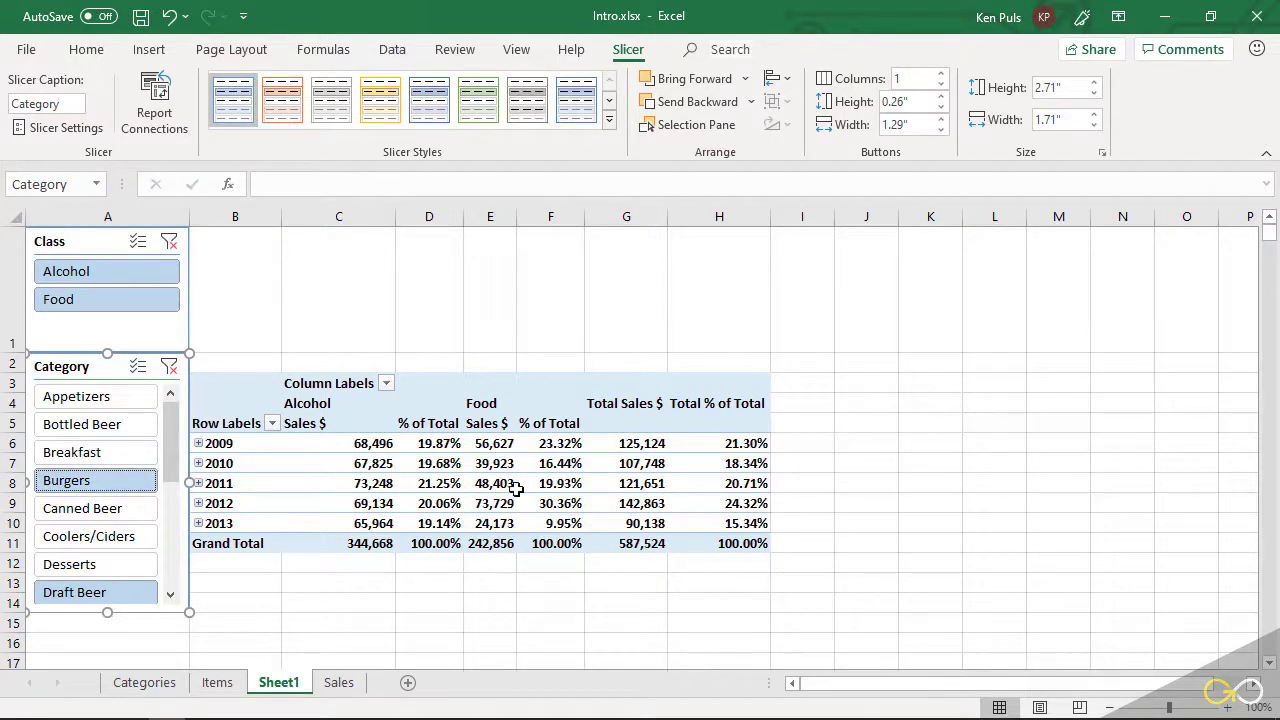
Insert a POSChitDate timeline, move it above the PivotTable and widen it to 6.05 inches.
mouse_move(516, 488)
mouse_move(366, 446)
left_click(366, 446)
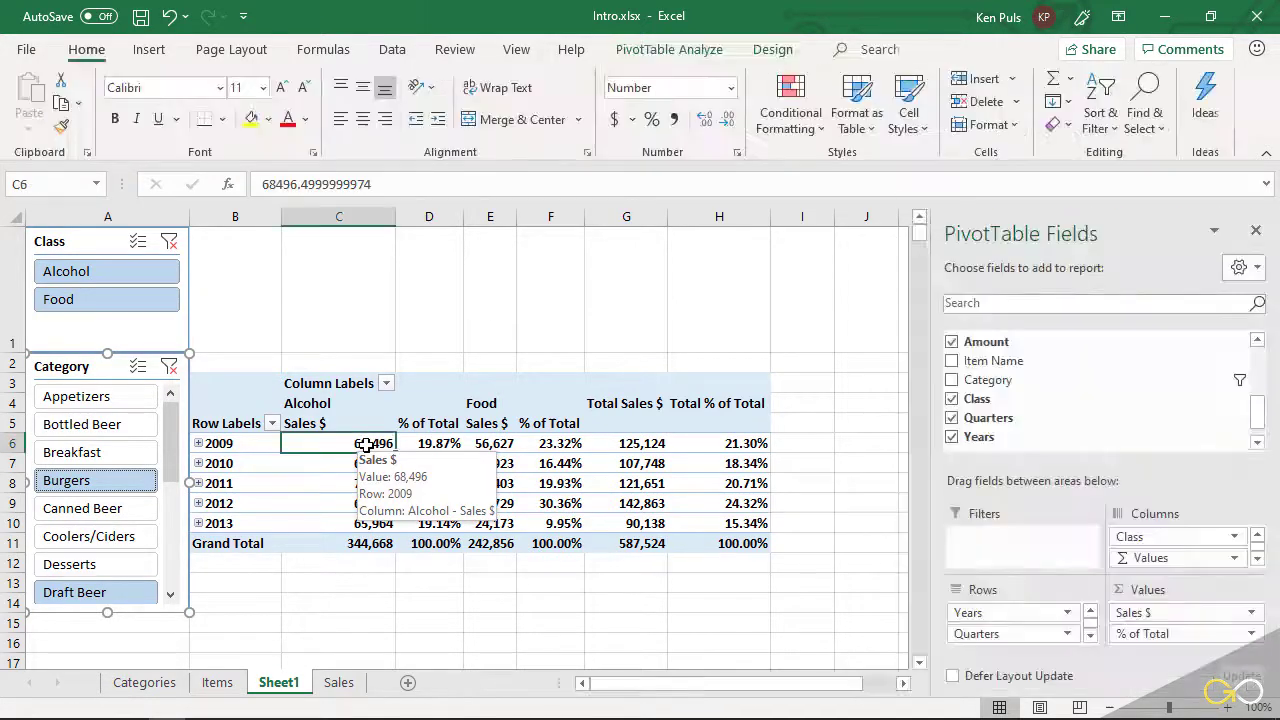
left_click(706, 52)
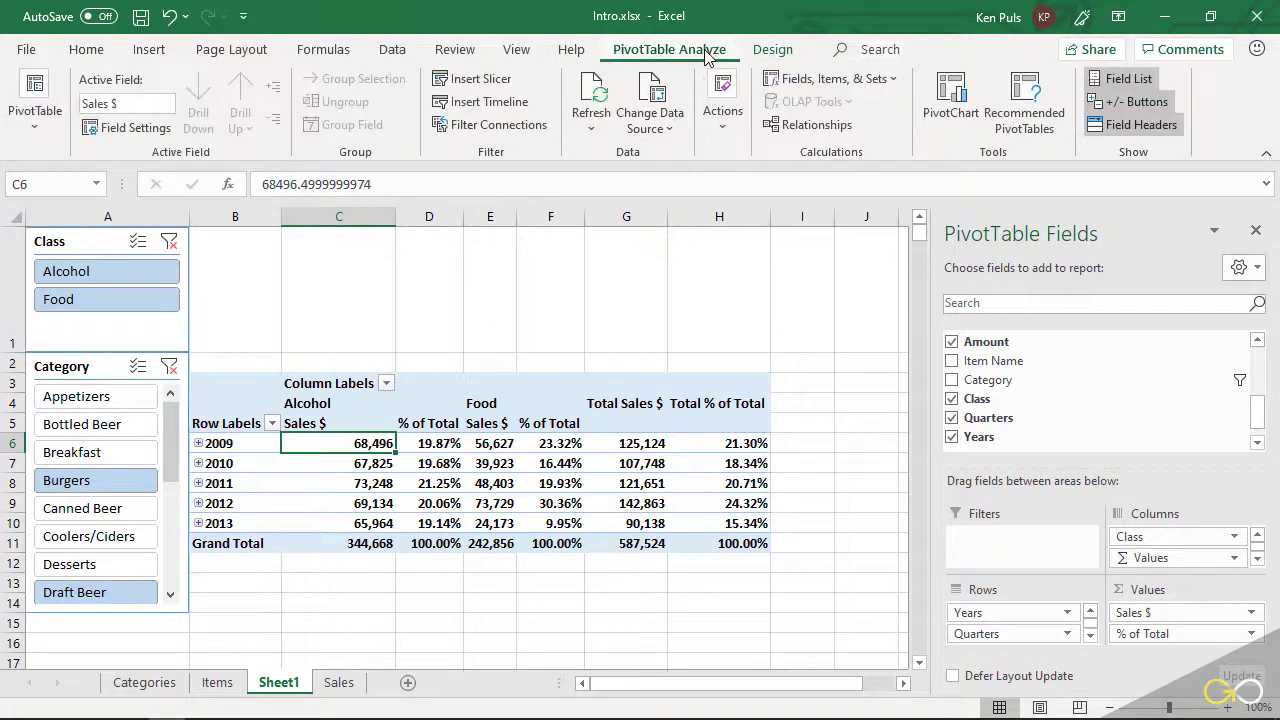
left_click(512, 102)
left_click(864, 401)
left_click(948, 618)
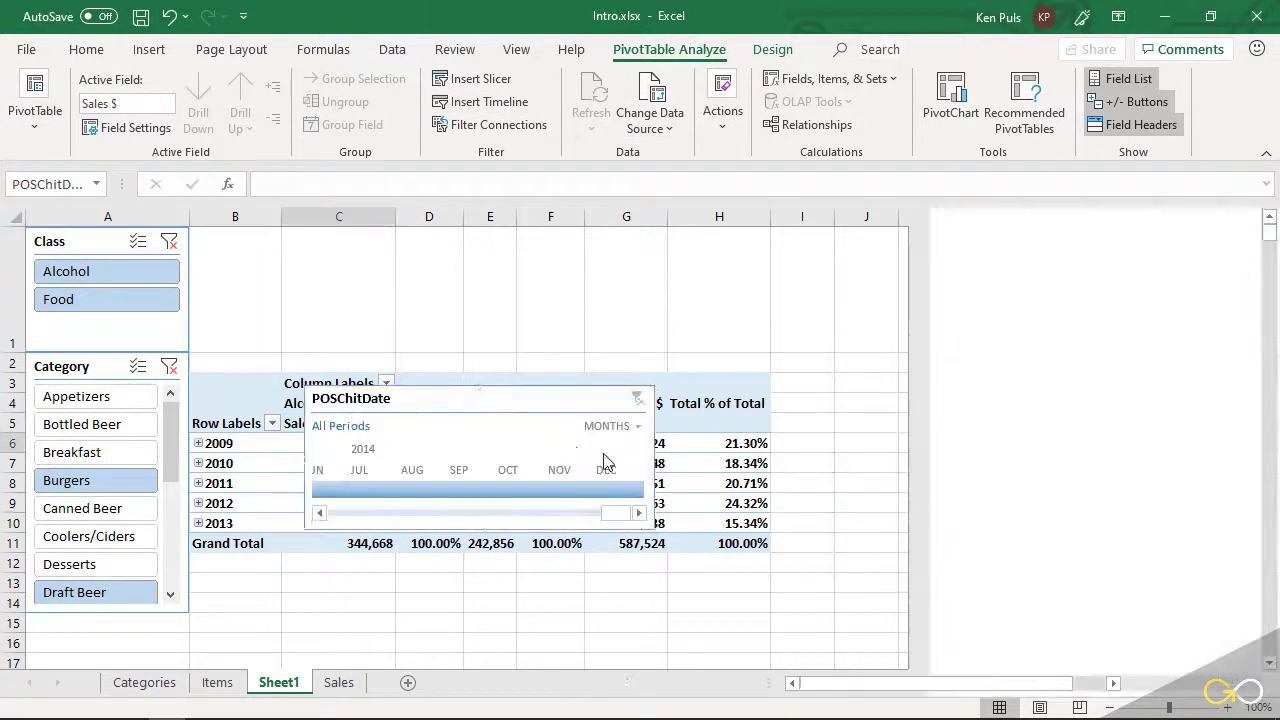
left_click_drag(427, 396, 324, 238)
left_click_drag(544, 299, 768, 296)
Set the timeline to YEARS, try filtering 2010 then 2011–2013, and clear back to all periods.
left_click(755, 268)
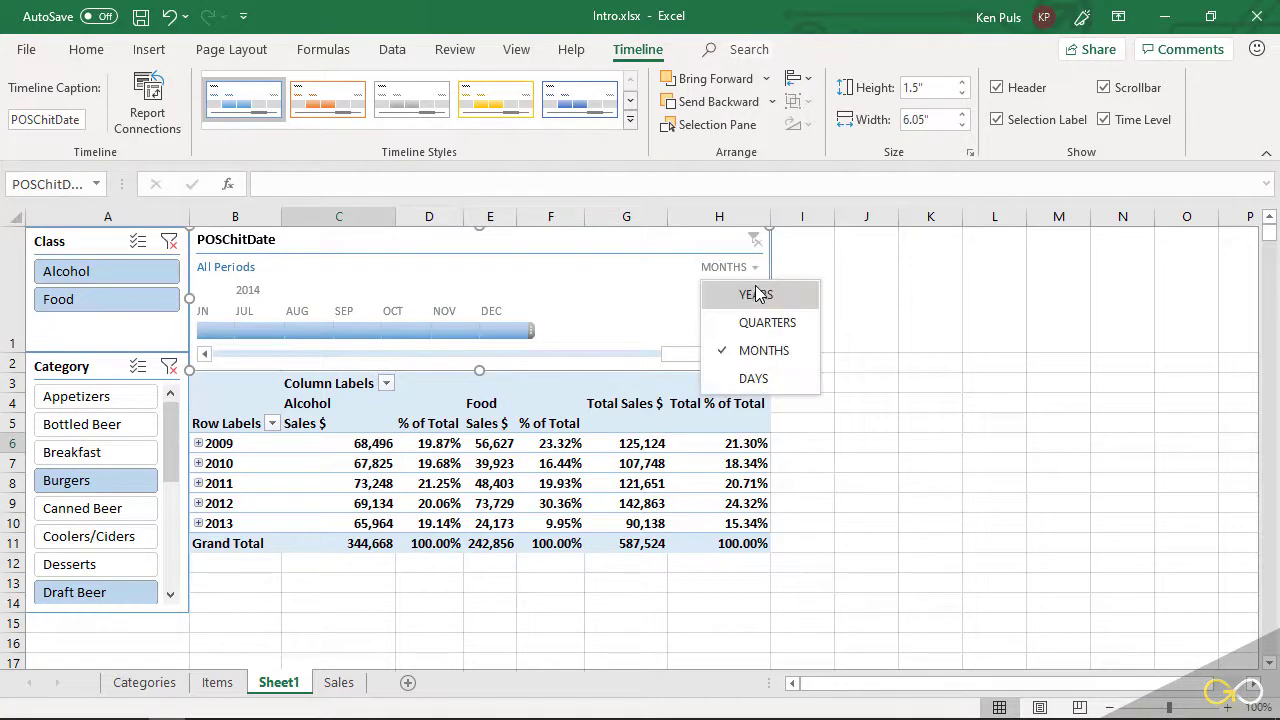
left_click(756, 294)
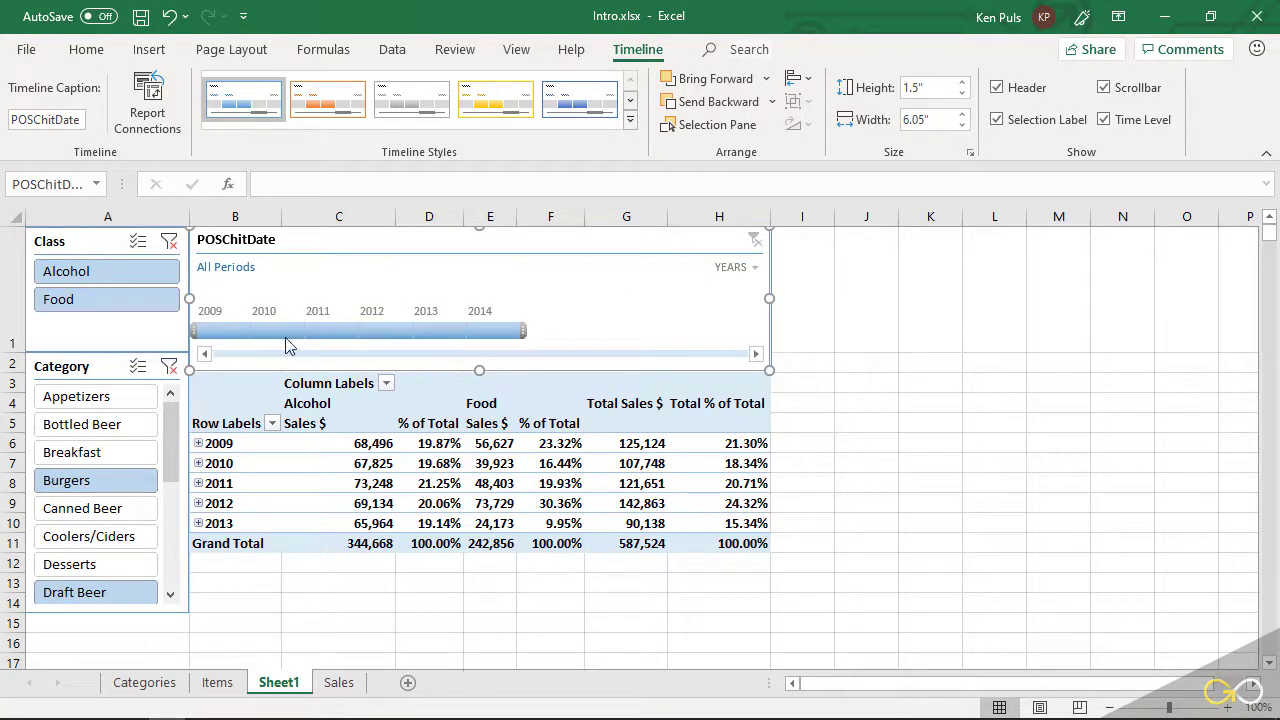
left_click(283, 337)
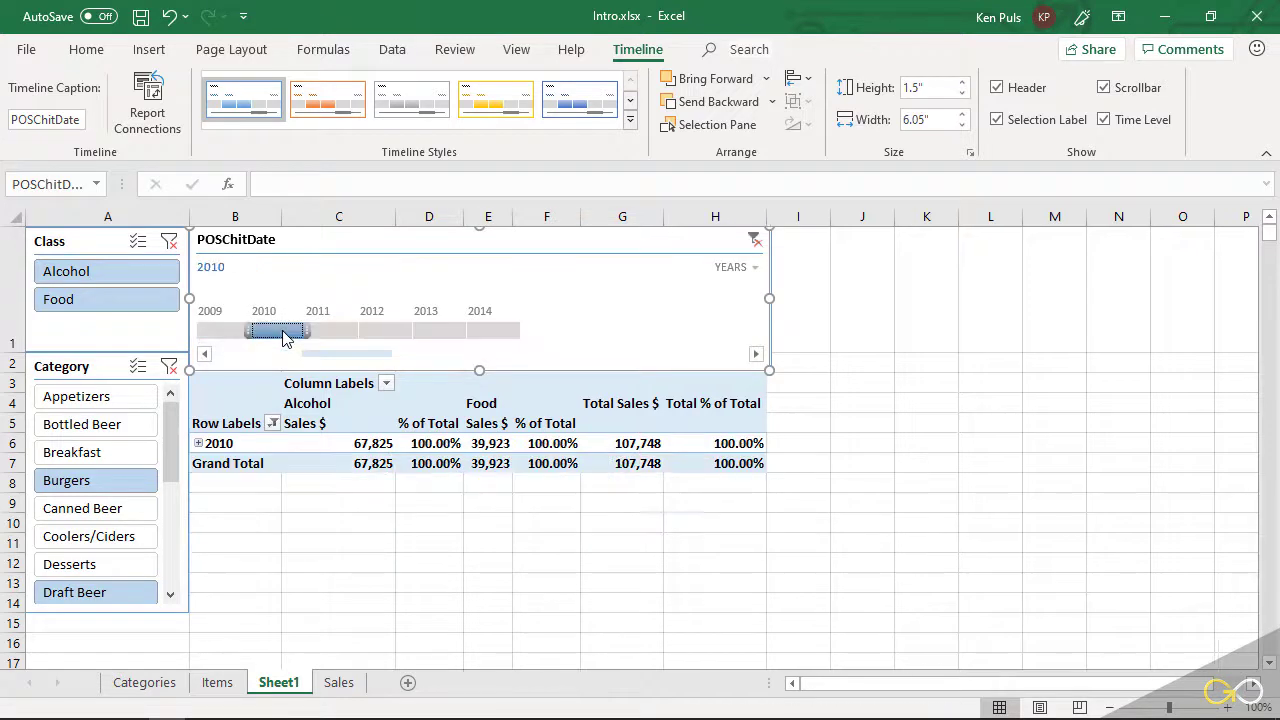
left_click_drag(283, 337, 443, 330)
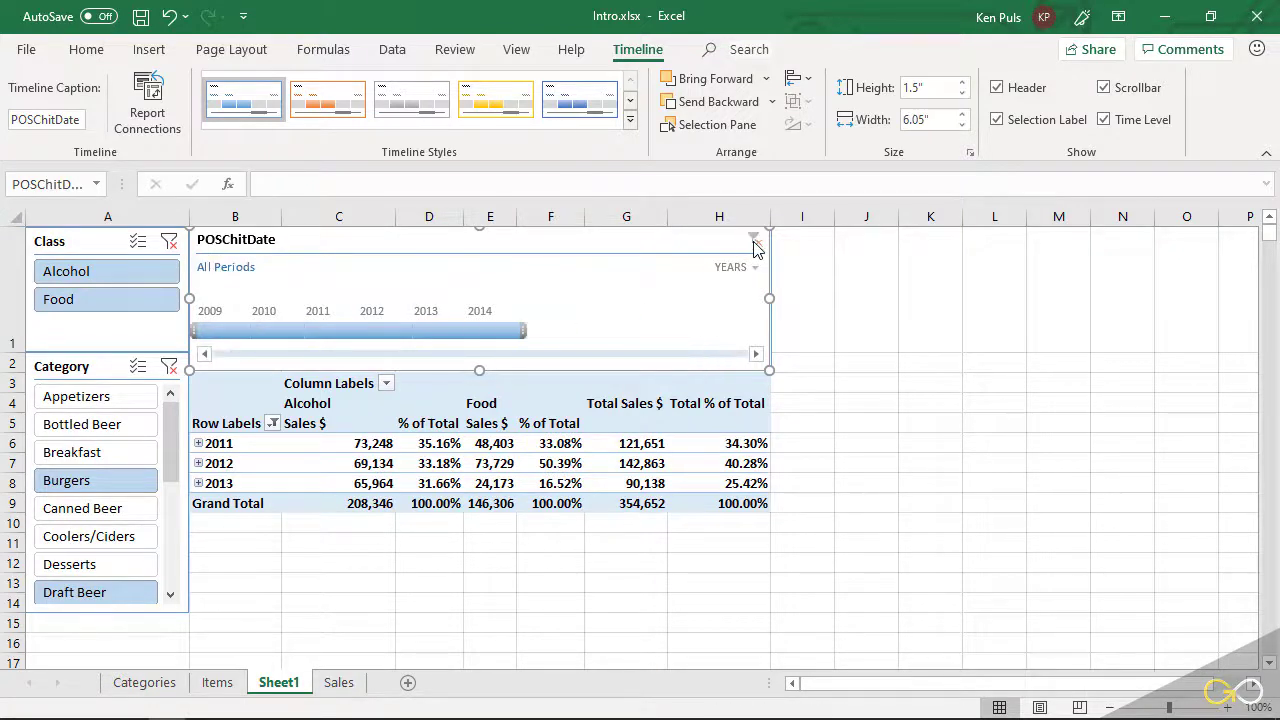
left_click(755, 241)
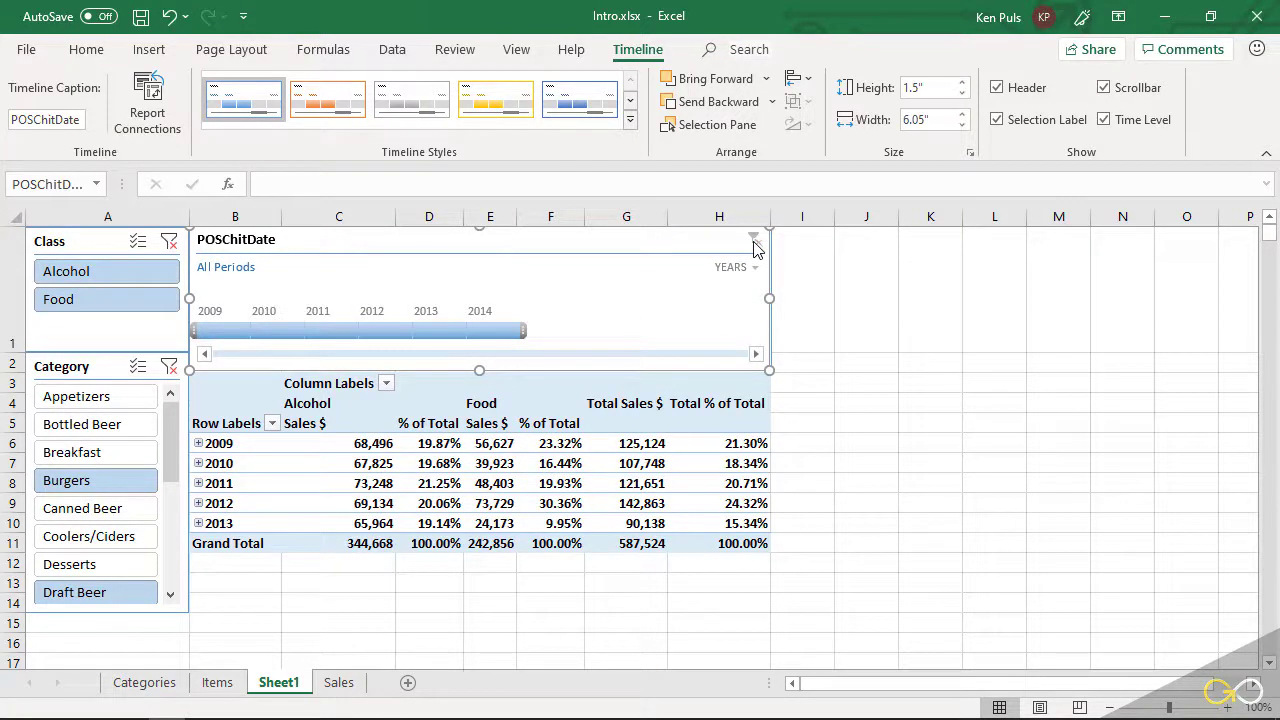